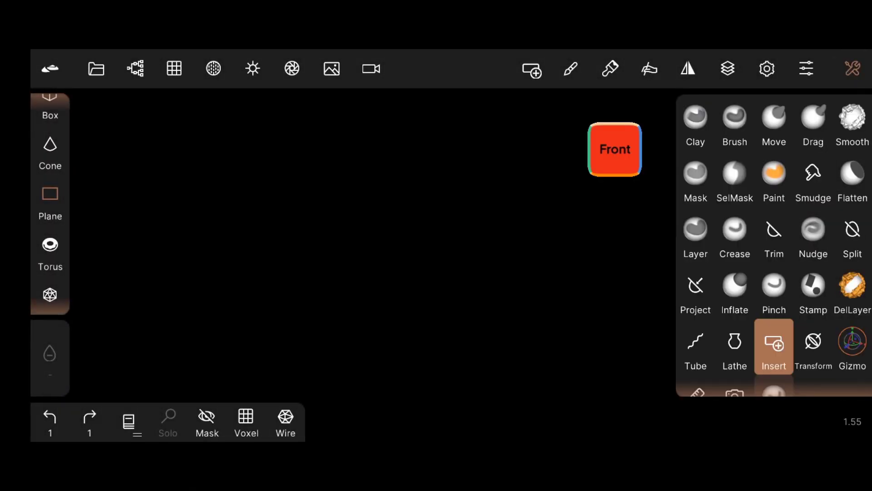
- Insert a plane into the empty scene and validate it
left_click(464, 301)
left_click_drag(589, 166, 603, 217)
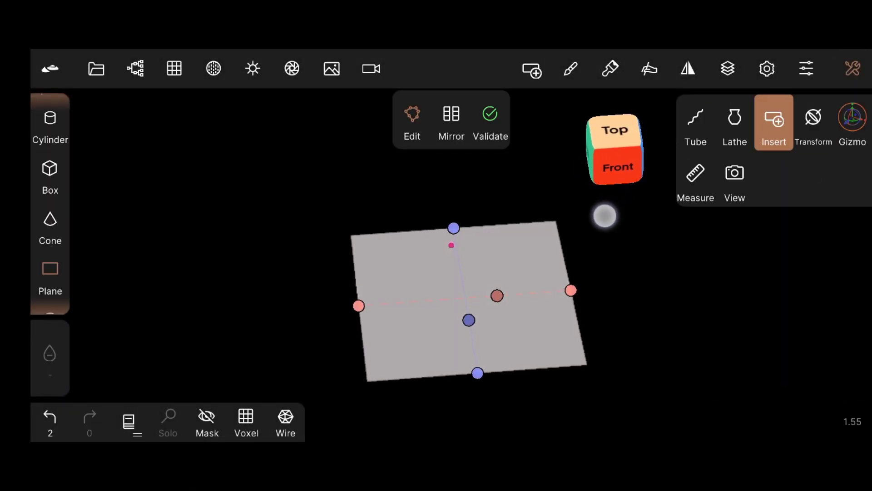
left_click(490, 119)
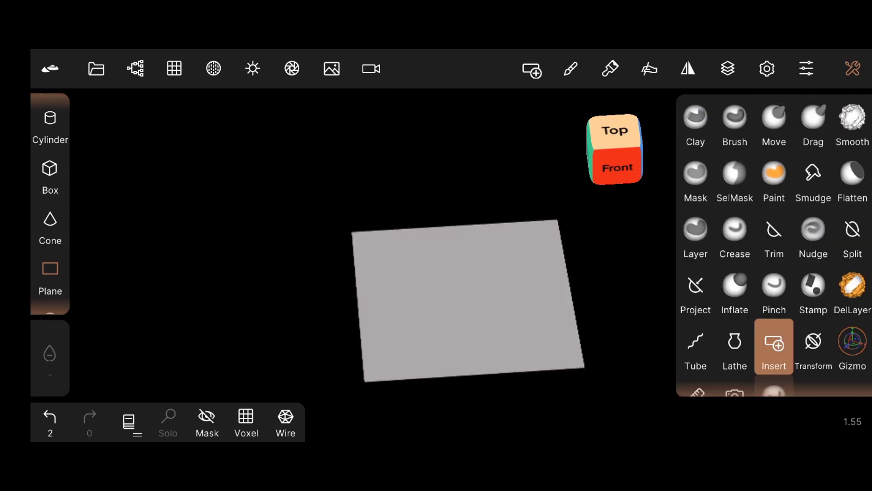
- Subdivide the plane twice to about 67.6k faces and load the Stamp brush alpha
left_click(135, 68)
left_click(171, 66)
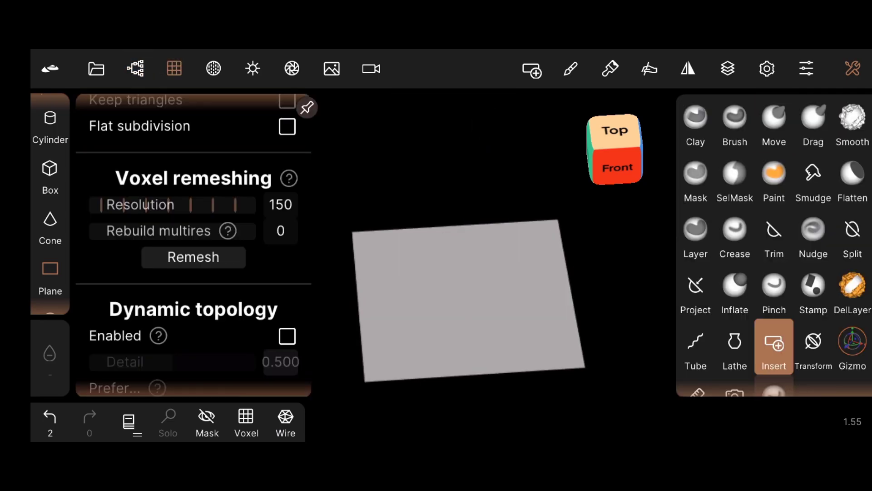
scroll(193, 245, "up", 5)
left_click(237, 275)
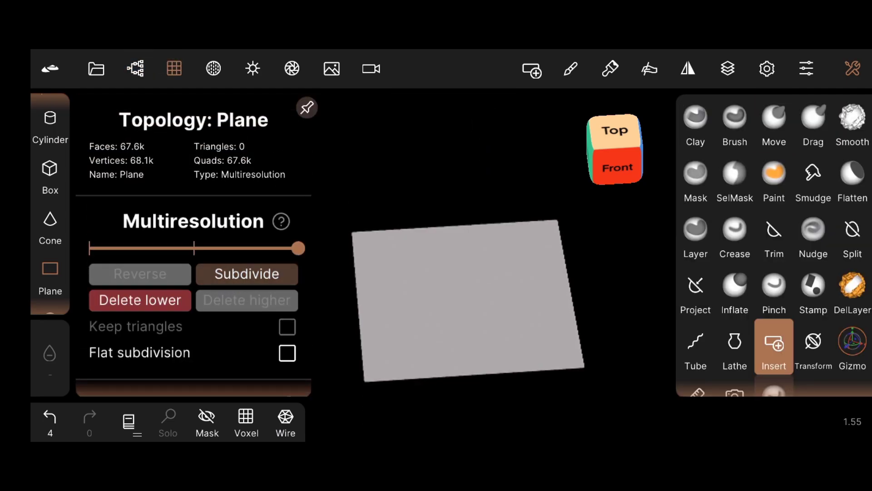
left_click(814, 285)
left_click(571, 68)
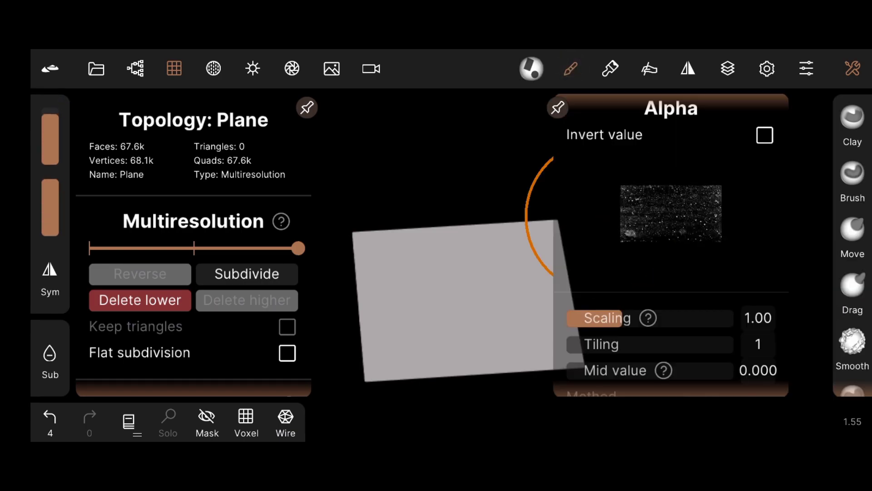
- Keep the current stamp alpha, close the panels and snap to the Top view
left_click(689, 219)
left_click(476, 165)
left_click(616, 130)
- Stamp grass imprints across the entire plane, then view the spikes from the side
mouse_move(507, 232)
left_mouse_down()
mouse_move(575, 233)
mouse_move(588, 244)
left_mouse_up()
left_click_drag(398, 210, 441, 181)
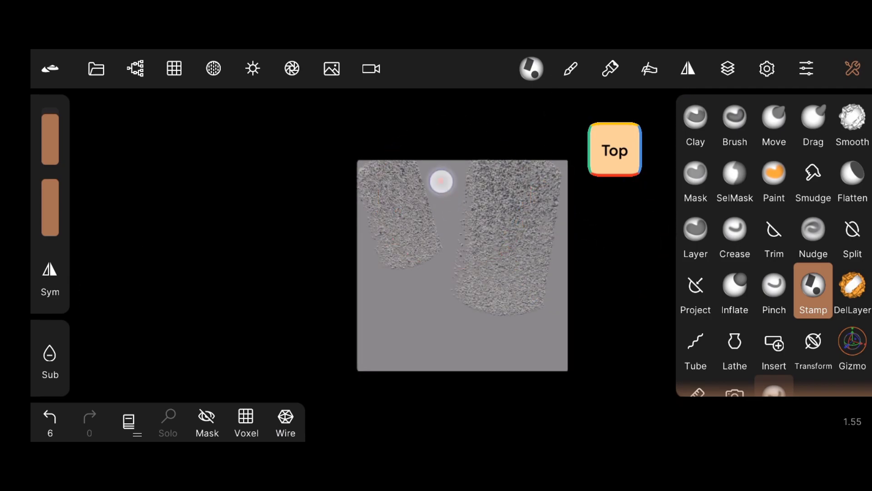
left_click_drag(472, 218, 517, 185)
mouse_move(395, 309)
left_mouse_down()
mouse_move(446, 305)
mouse_move(432, 292)
mouse_move(505, 298)
mouse_move(536, 318)
left_mouse_up()
mouse_move(588, 337)
left_mouse_down()
mouse_move(598, 261)
mouse_move(608, 352)
left_mouse_up()
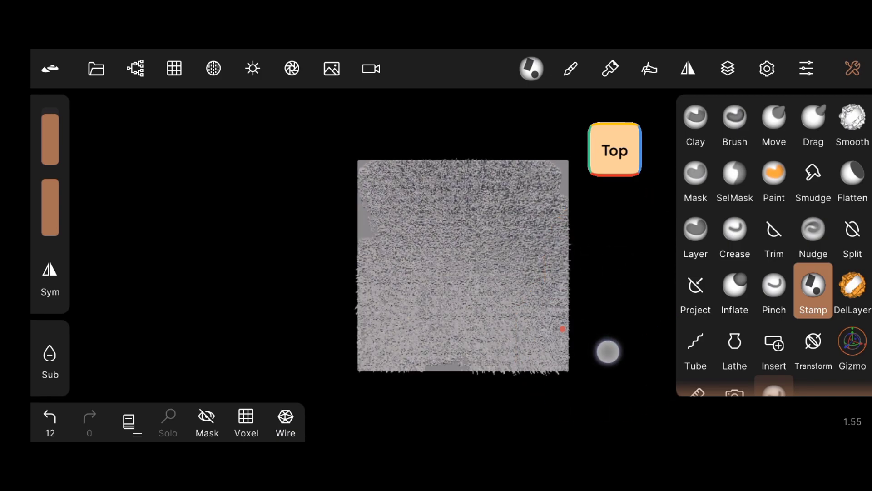
left_click_drag(314, 224, 345, 236)
mouse_move(604, 172)
left_mouse_down()
mouse_move(613, 257)
mouse_move(593, 232)
mouse_move(603, 259)
mouse_move(750, 336)
mouse_move(600, 372)
mouse_move(550, 403)
left_mouse_up()
- Set the paint colour to olive green #426032 and force-paint the whole grass mesh
left_click(610, 69)
left_click_drag(795, 341, 796, 119)
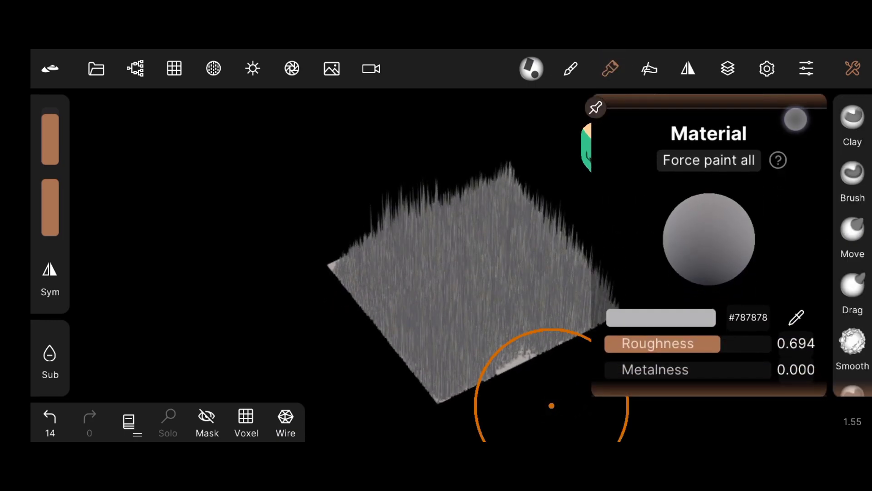
left_click(709, 238)
left_click(661, 324)
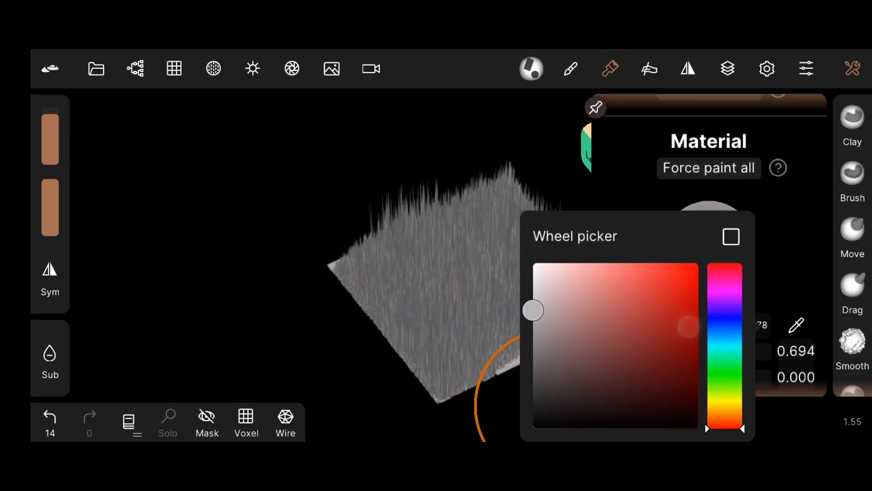
left_click(725, 384)
left_click(625, 313)
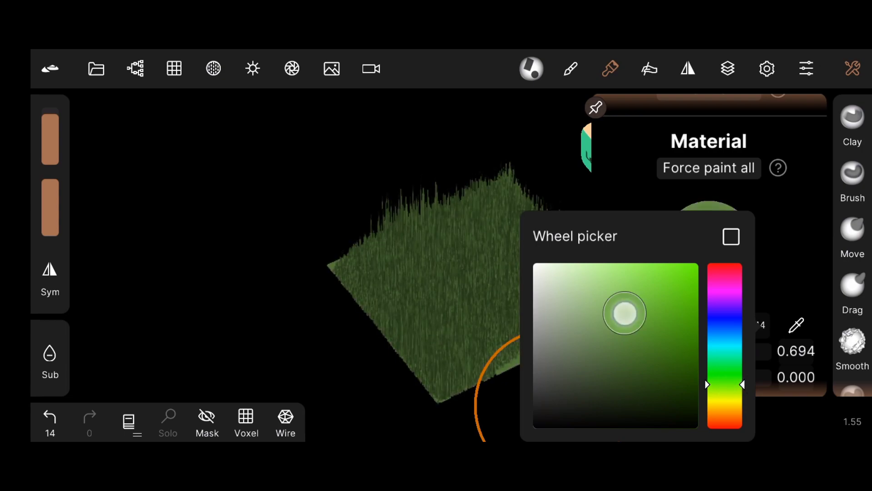
mouse_move(626, 313)
left_mouse_down()
mouse_move(599, 303)
mouse_move(587, 334)
mouse_move(577, 321)
left_mouse_up()
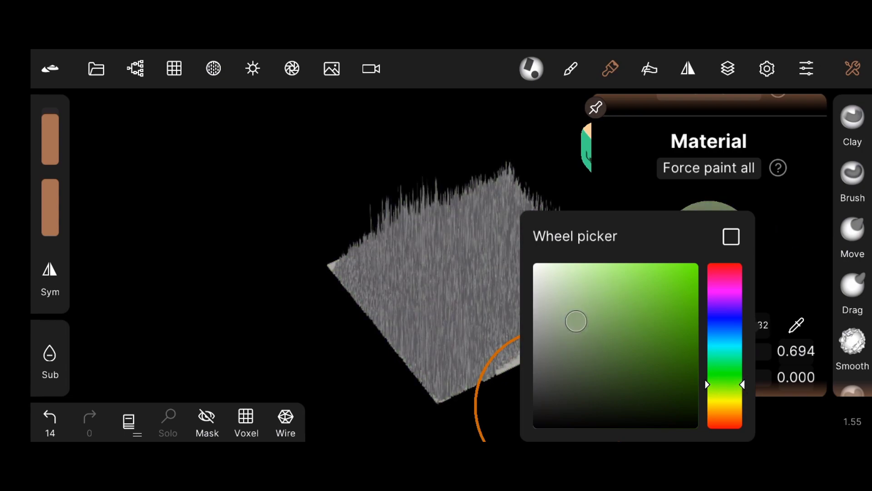
left_click(794, 229)
left_click_drag(811, 266, 811, 209)
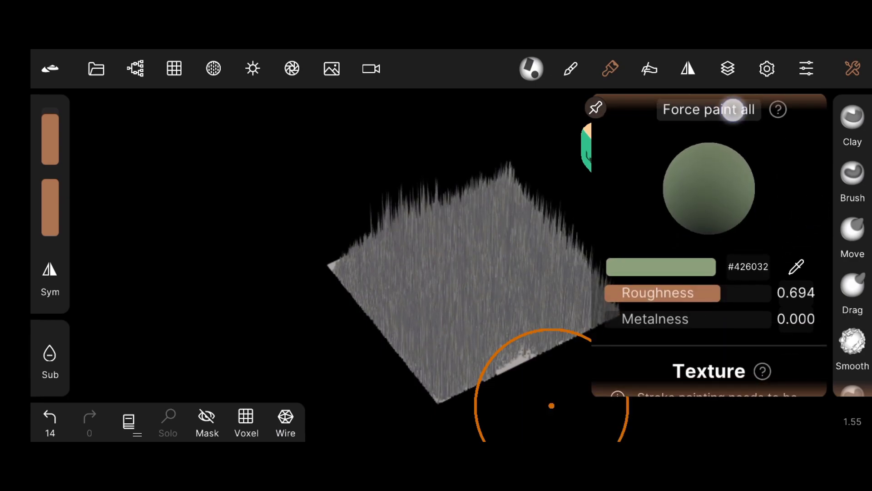
left_click(733, 110)
- Clone the grass patch with the Gizmo and slide the copy right along X
left_click_drag(645, 264, 607, 230)
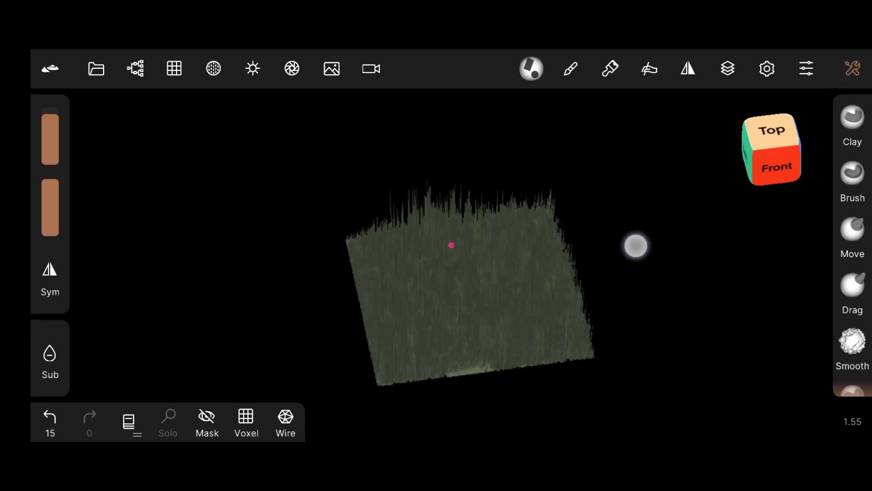
left_click(853, 68)
left_click(853, 343)
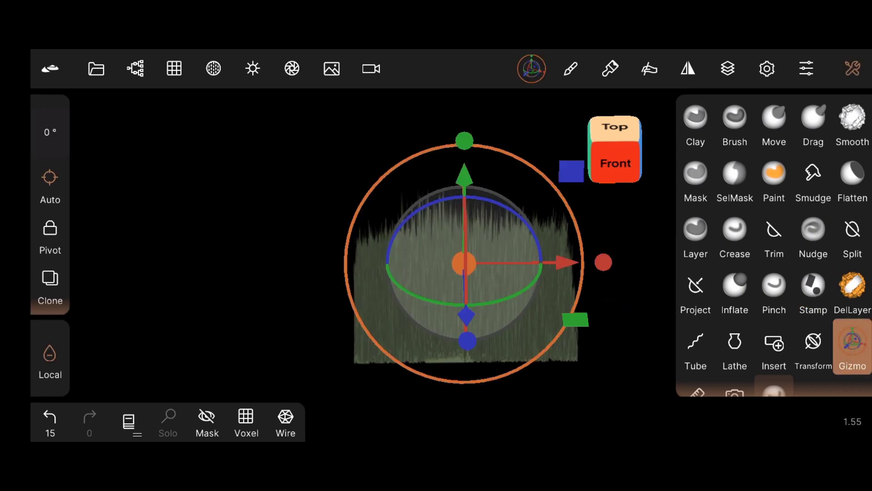
scroll(417, 362, "down", 2)
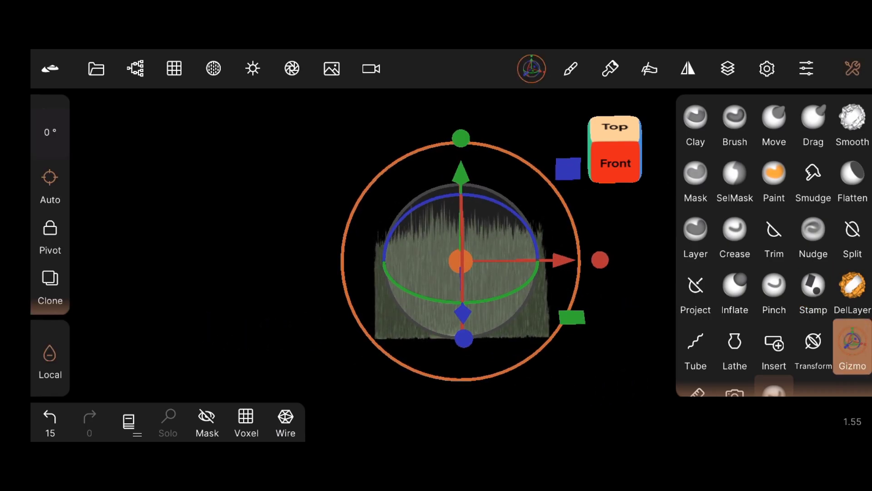
left_click(50, 287)
left_click_drag(563, 260, 726, 257)
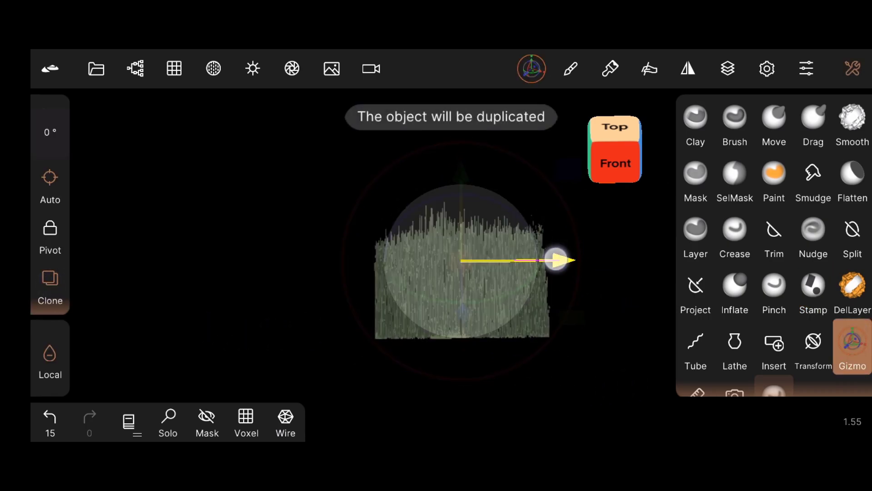
left_click_drag(363, 182, 454, 150)
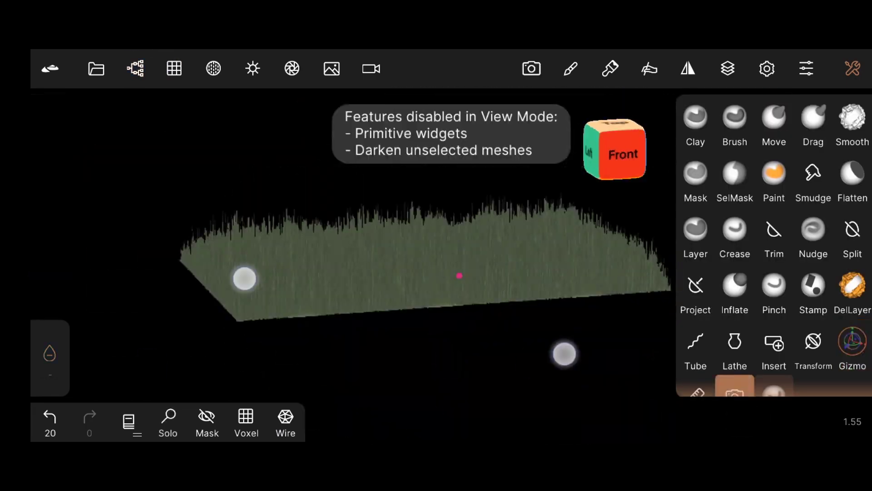
left_click(774, 123)
- Pull the grass strip's left and right edges outward with the Drag brush into a wavy hill
left_click(813, 122)
left_click_drag(598, 296, 640, 297)
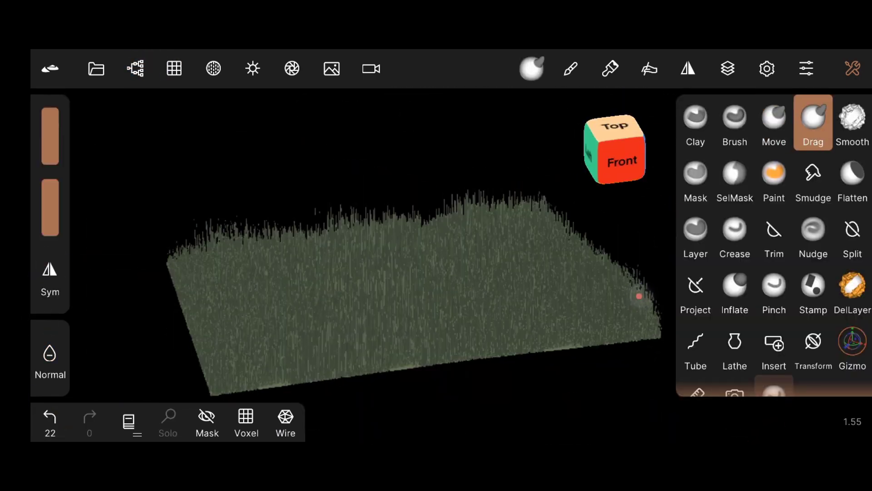
left_click_drag(153, 292, 148, 296)
left_click_drag(556, 394, 523, 318)
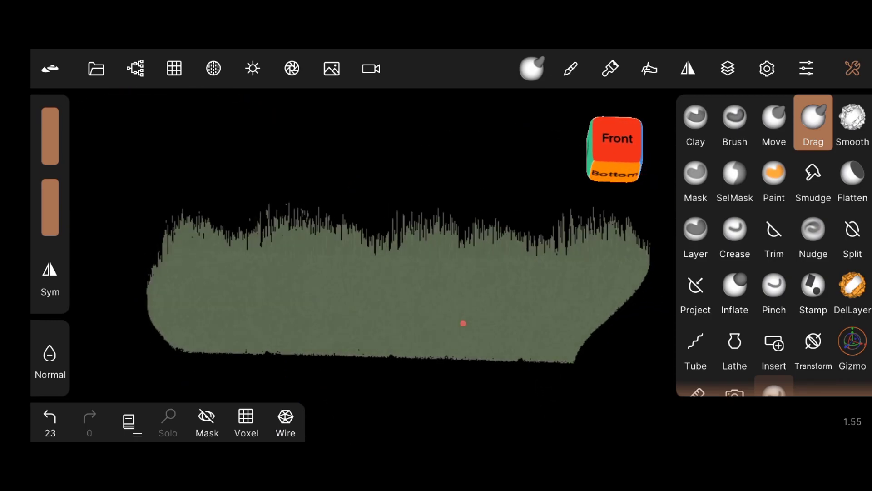
left_click_drag(464, 323, 559, 401)
left_click_drag(272, 308, 500, 269)
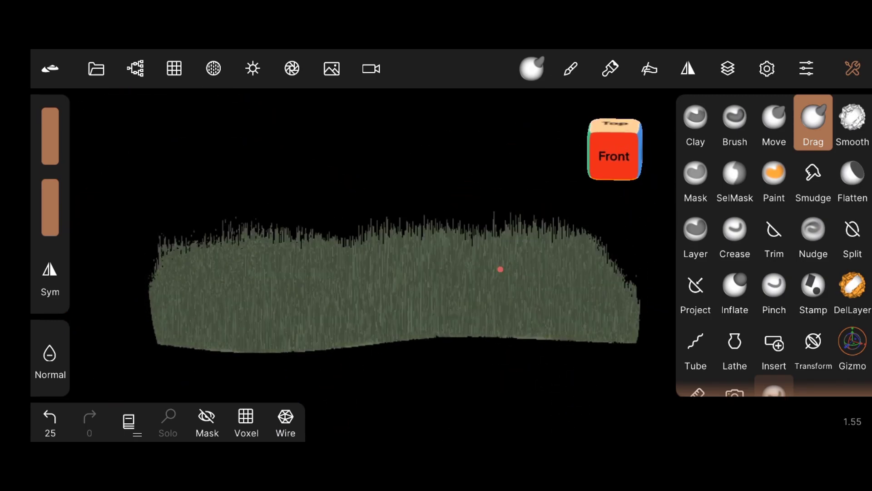
mouse_move(150, 295)
left_mouse_down()
mouse_move(130, 266)
mouse_move(685, 268)
left_mouse_up()
left_click(735, 391)
- Enable ambient occlusion in Post Process with strength about 0.262
scroll(409, 296, "up", 5)
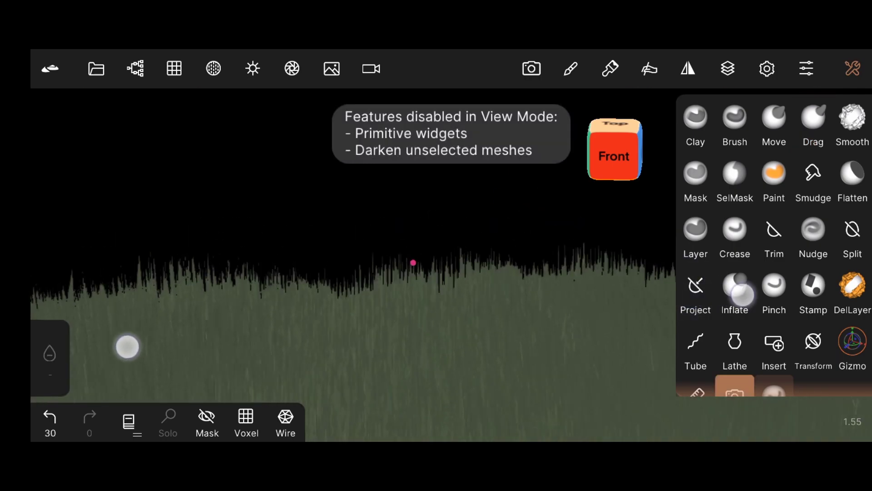
left_click(293, 68)
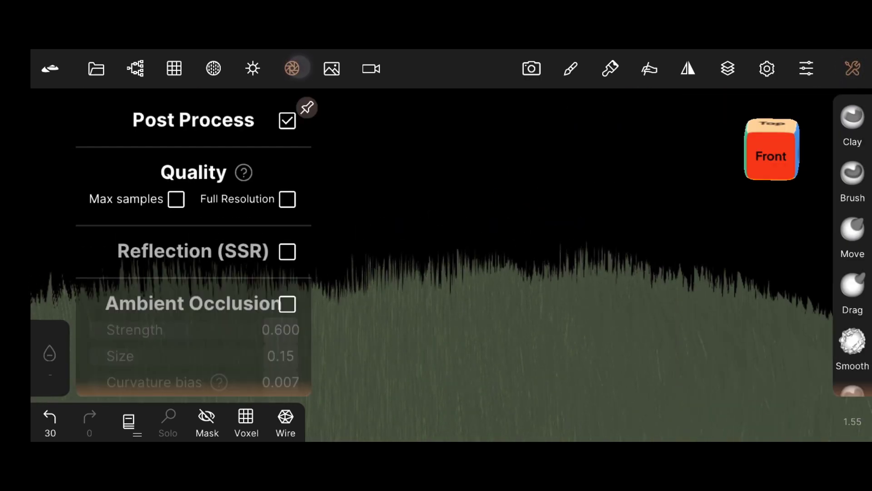
left_click(183, 309)
left_click_drag(116, 223, 97, 140)
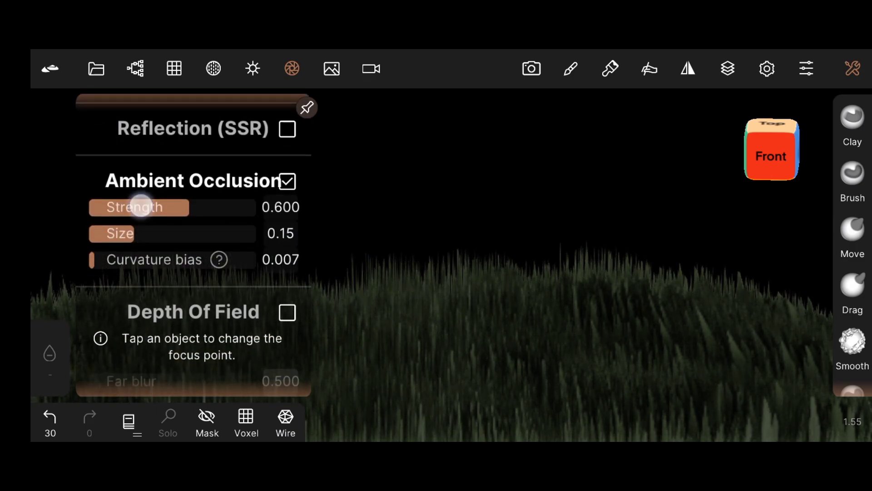
left_click(142, 207)
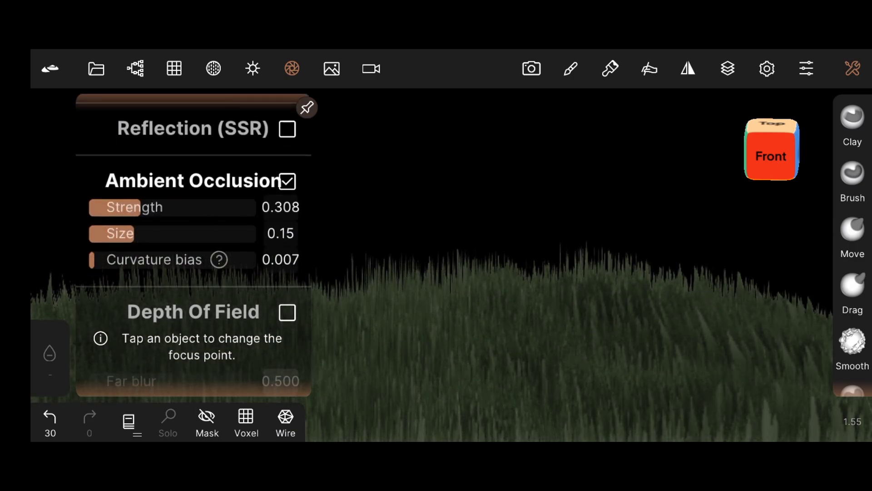
mouse_move(140, 207)
left_mouse_down()
mouse_move(115, 207)
mouse_move(133, 207)
left_mouse_up()
- Add a new light in the Lighting panel and set its colour to white #ffffff
left_click(252, 68)
left_click(193, 238)
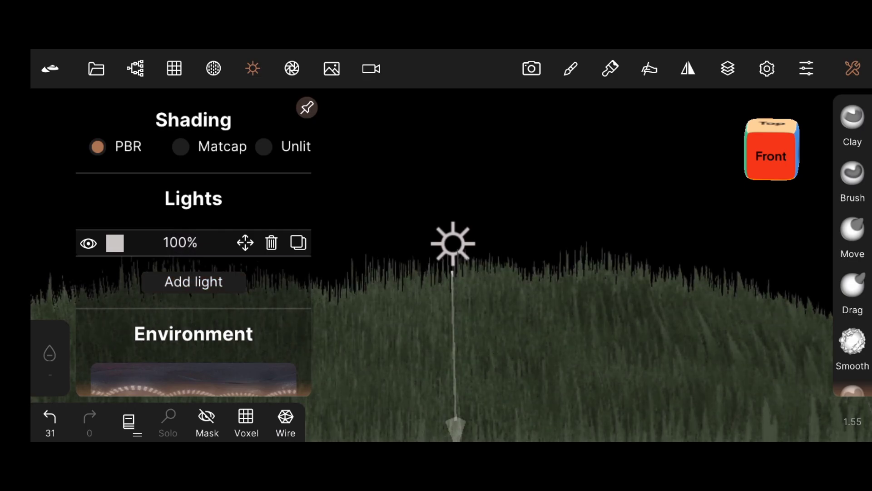
left_click(180, 242)
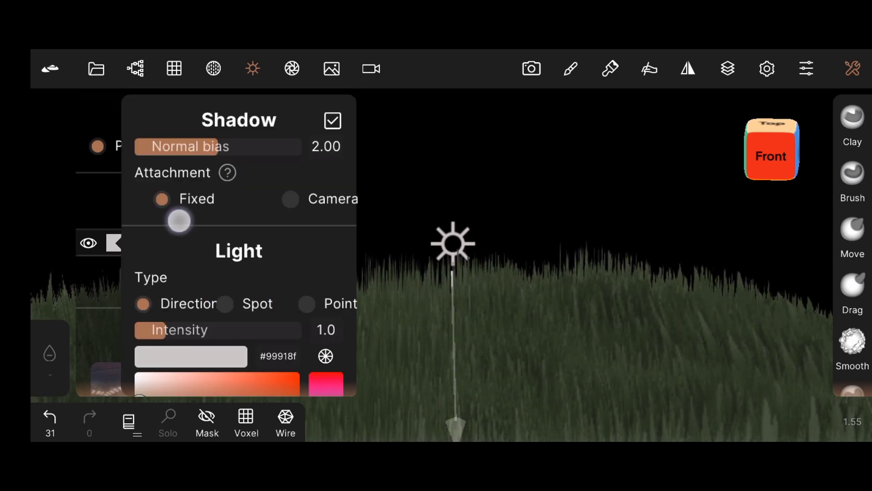
left_click_drag(179, 221, 146, 141)
mouse_move(136, 273)
left_mouse_down()
mouse_move(166, 276)
mouse_move(135, 242)
left_mouse_up()
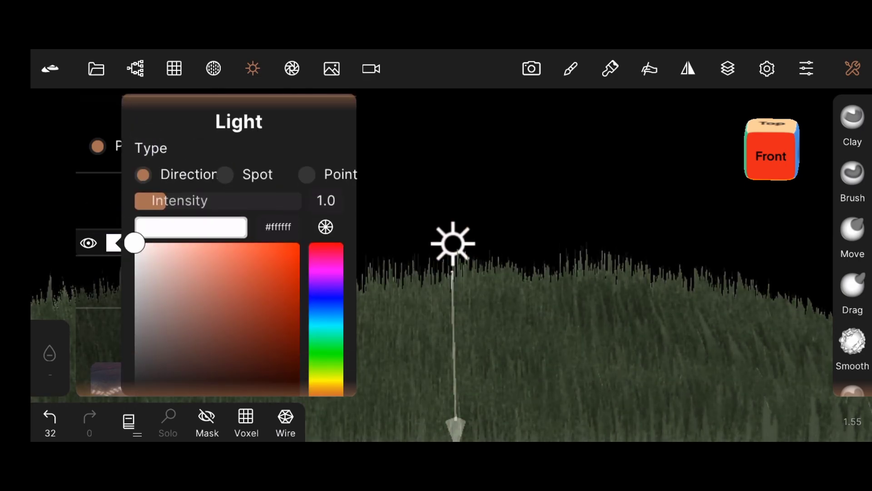
- Angle the directional light low so it shines sideways across the grass
left_click(452, 244)
left_click_drag(527, 248, 541, 257)
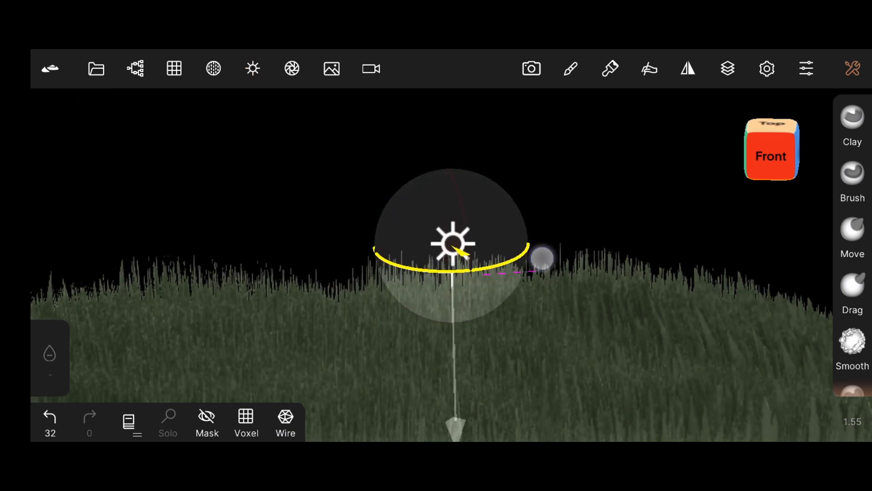
left_click_drag(524, 191, 491, 185)
left_click_drag(367, 214, 228, 318)
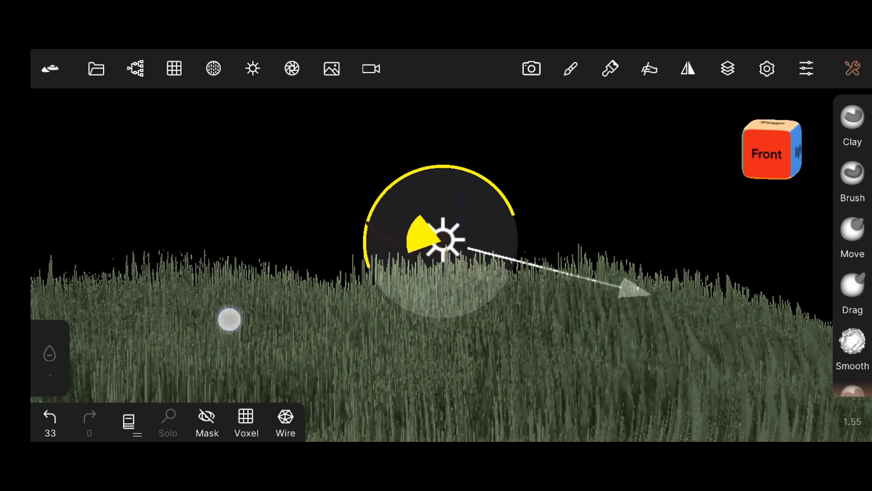
left_click_drag(663, 195, 666, 199)
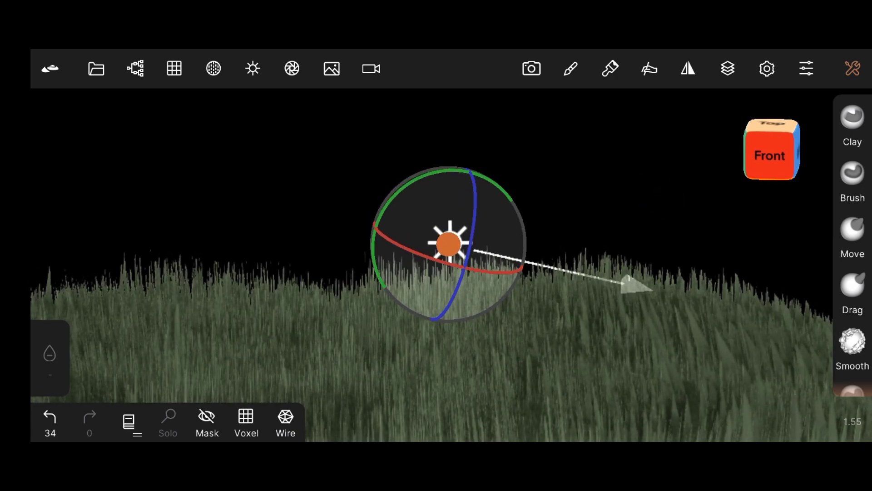
left_click(851, 64)
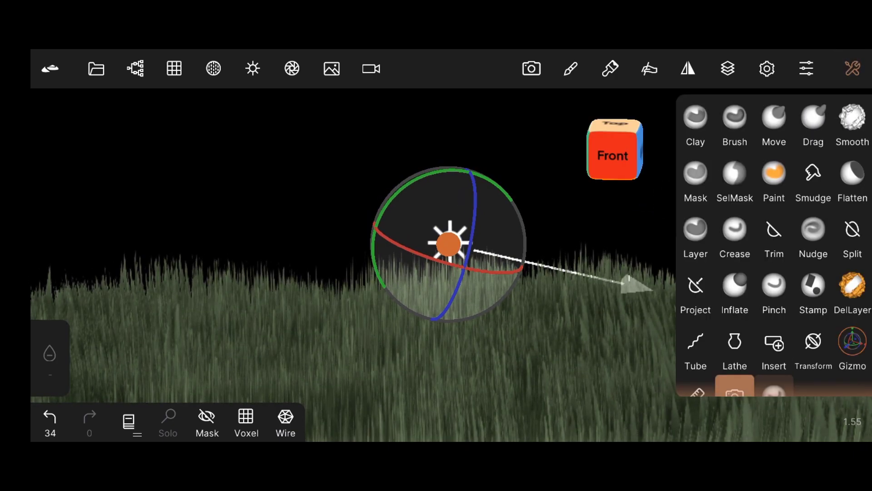
- Save the current grassy-hill camera angle as View 0 in the Camera panel
left_click(371, 69)
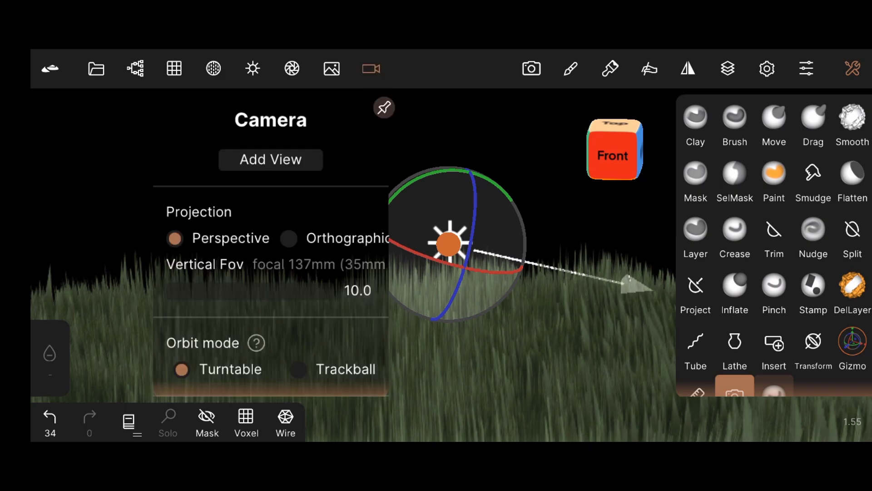
left_click(268, 157)
left_click(852, 69)
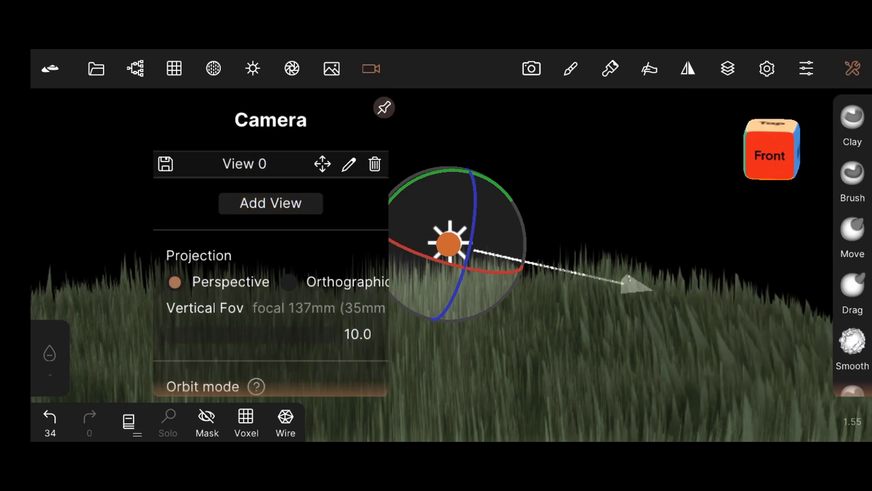
left_click(767, 69)
left_click(853, 69)
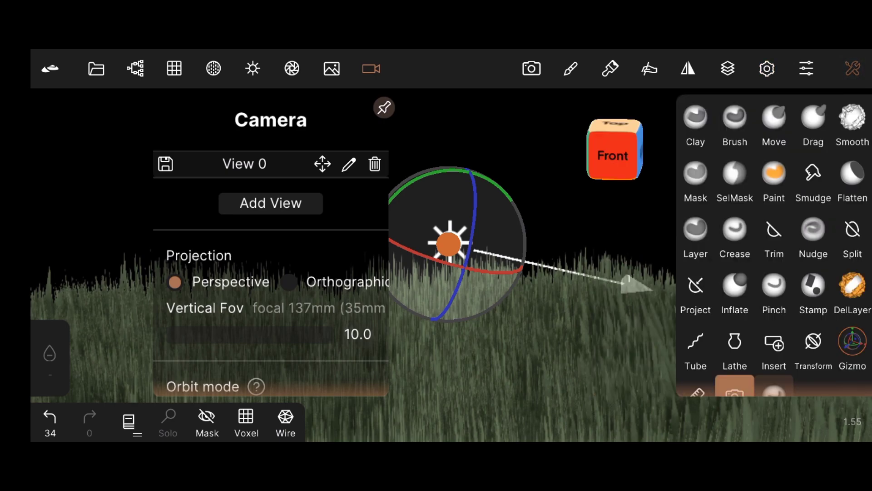
left_click(562, 386)
left_click(853, 68)
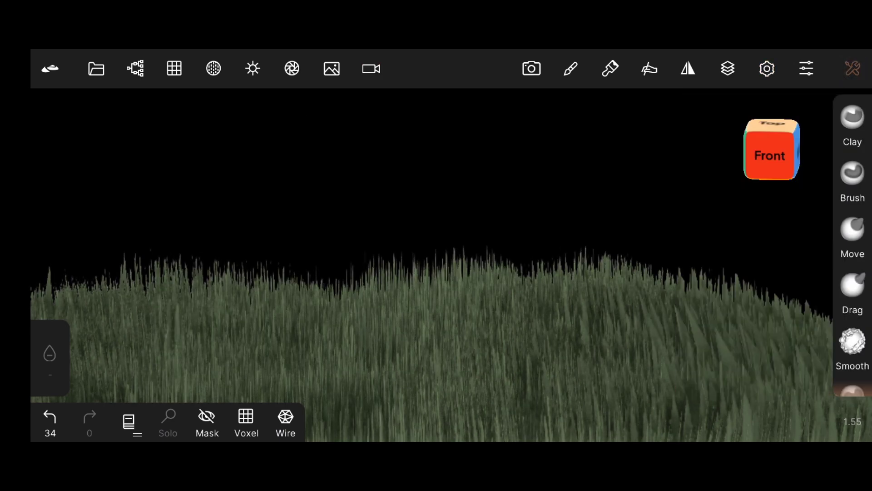
- Import the astronaut model into the scene with Load and confirm Yes
left_click(96, 69)
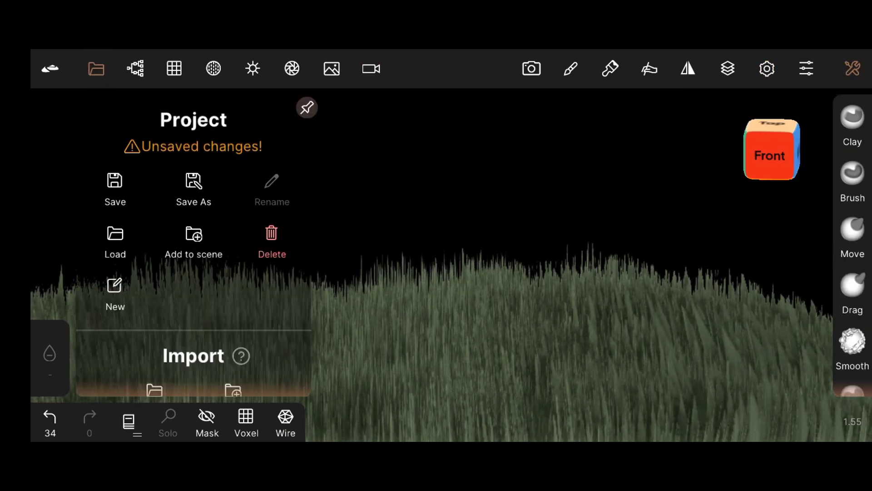
scroll(193, 272, "down", 5)
left_click(232, 182)
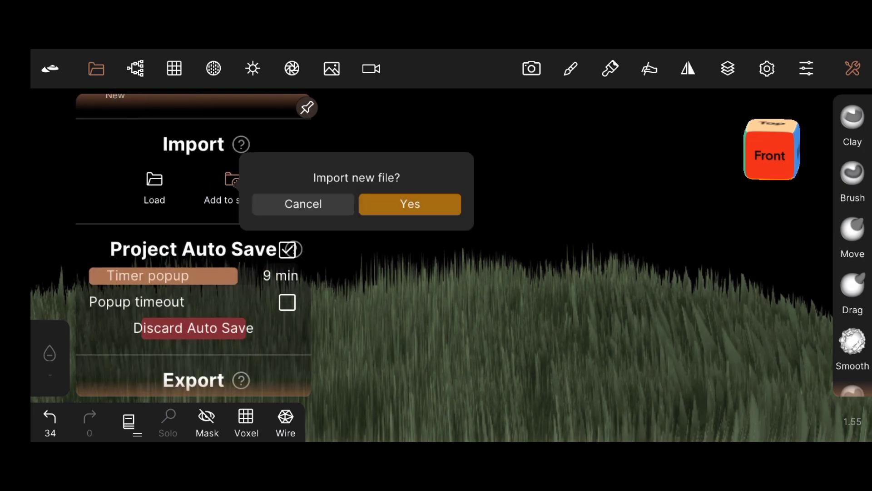
left_click(377, 202)
- Widen the camera's vertical FOV to 19.6 and zoom to frame the astronaut
left_click(371, 68)
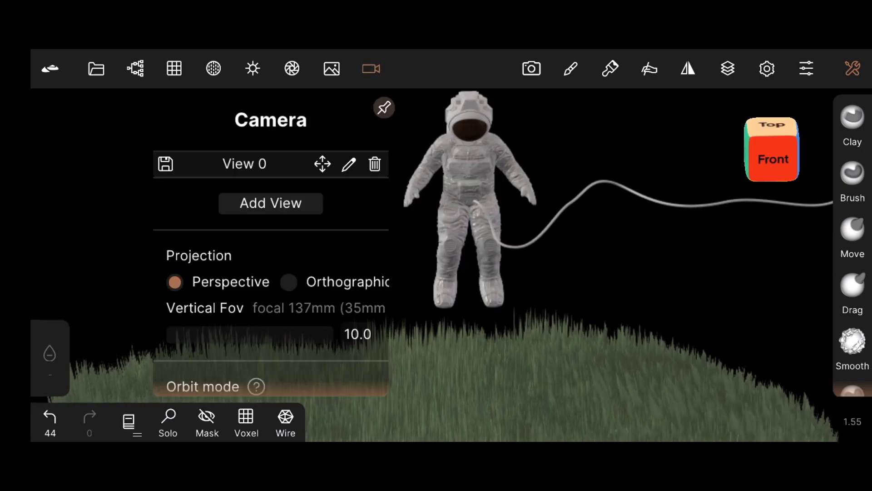
left_click_drag(195, 339, 257, 325)
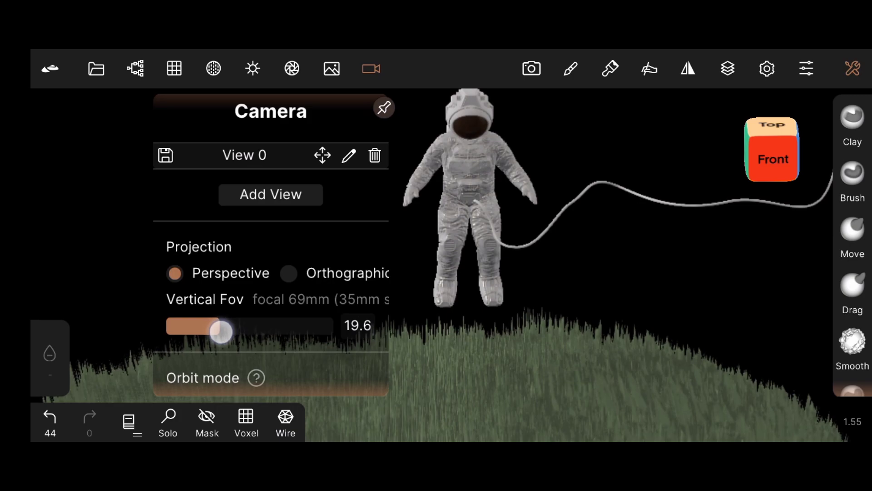
left_click(686, 233)
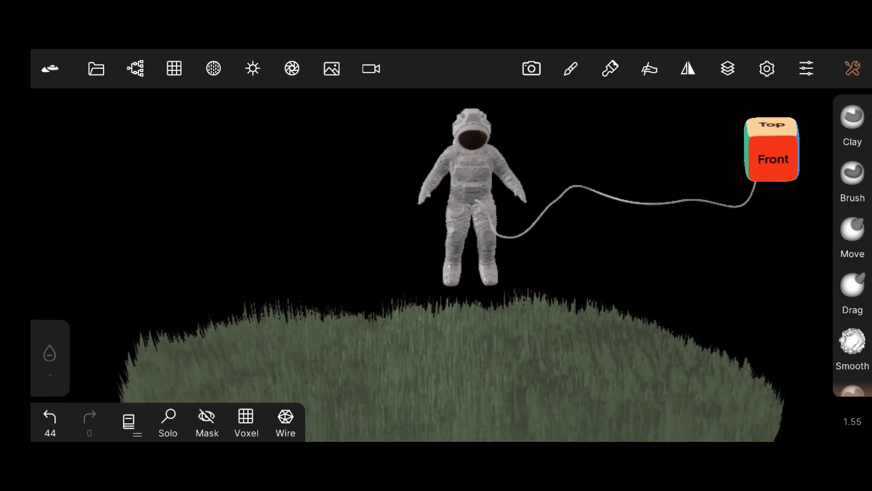
scroll(475, 236, "up", 2)
scroll(475, 237, "up", 2)
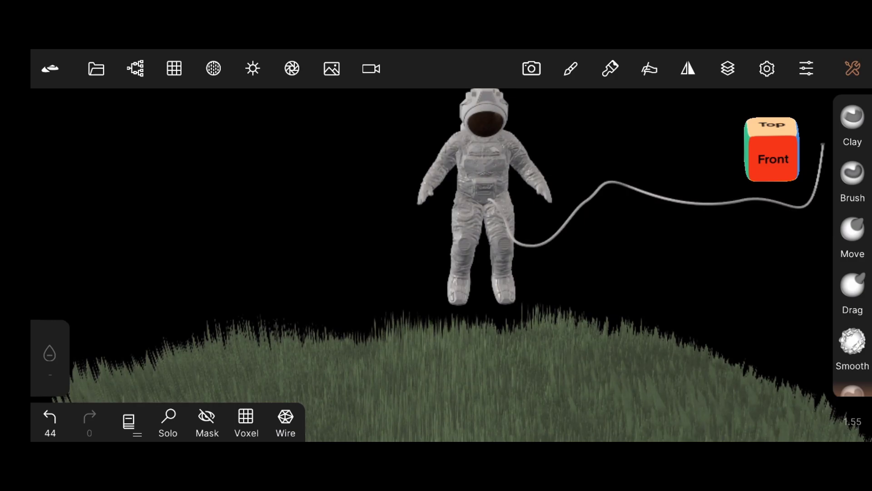
- Select the astronaut parts instead of the Plane in the Scene list
left_click(134, 68)
left_click(89, 164)
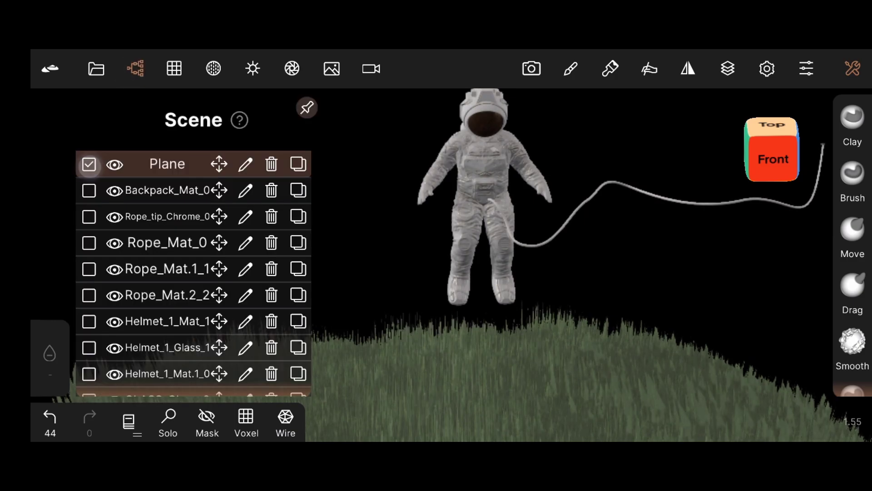
left_click_drag(87, 199, 86, 364)
left_click(89, 165)
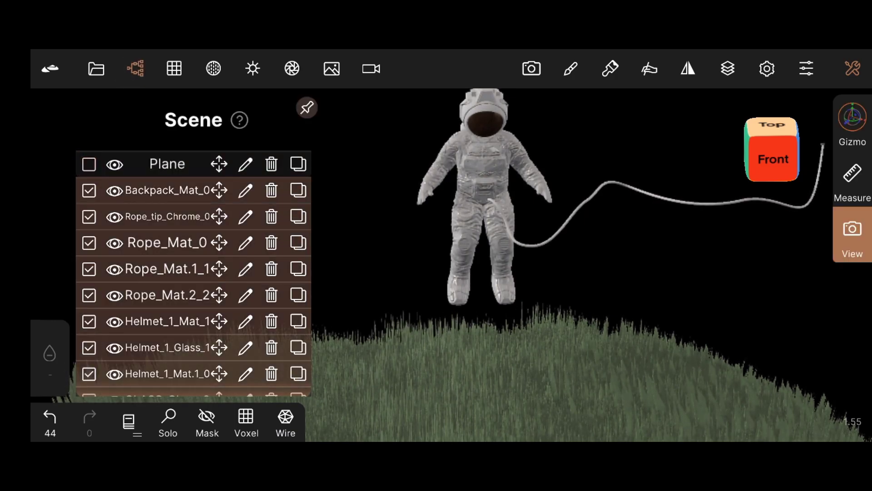
left_click_drag(150, 228, 134, 156)
left_click_drag(89, 253, 86, 313)
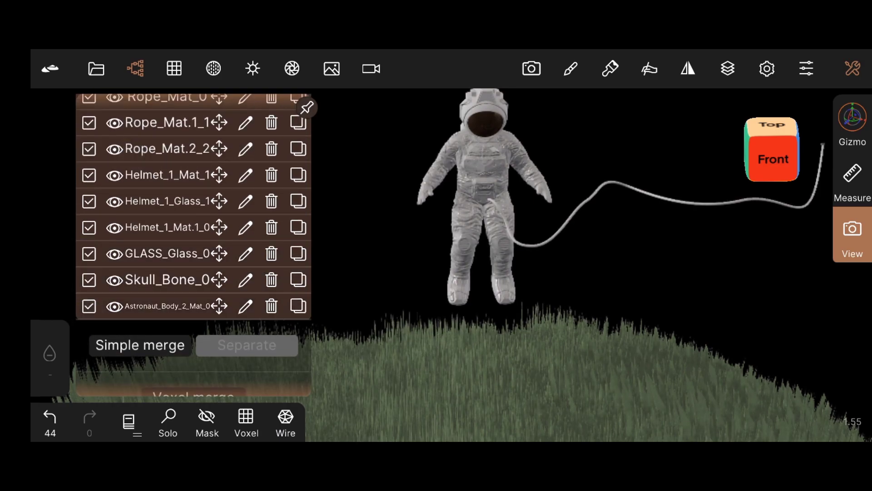
- Rotate the astronaut upright and move him onto the hilltop with the Gizmo
left_click(856, 103)
left_click_drag(605, 169, 616, 244)
left_click_drag(582, 132, 584, 155)
left_click_drag(666, 177, 618, 182)
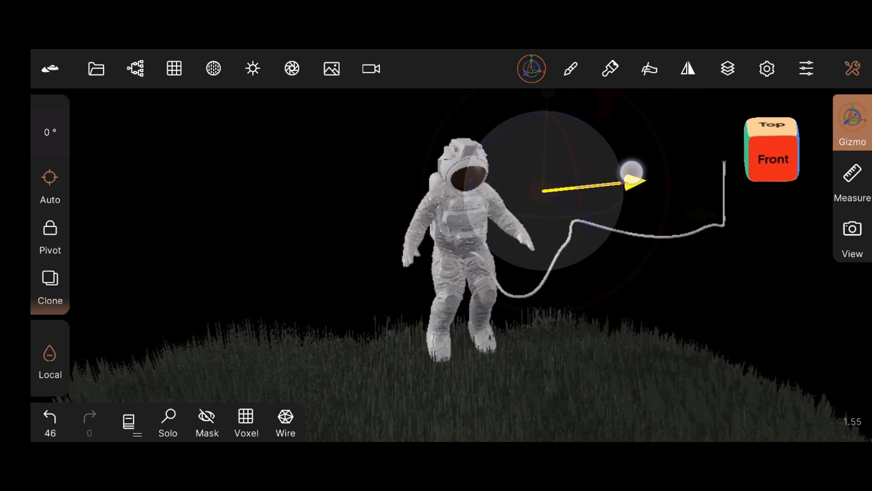
left_click_drag(535, 223, 560, 207)
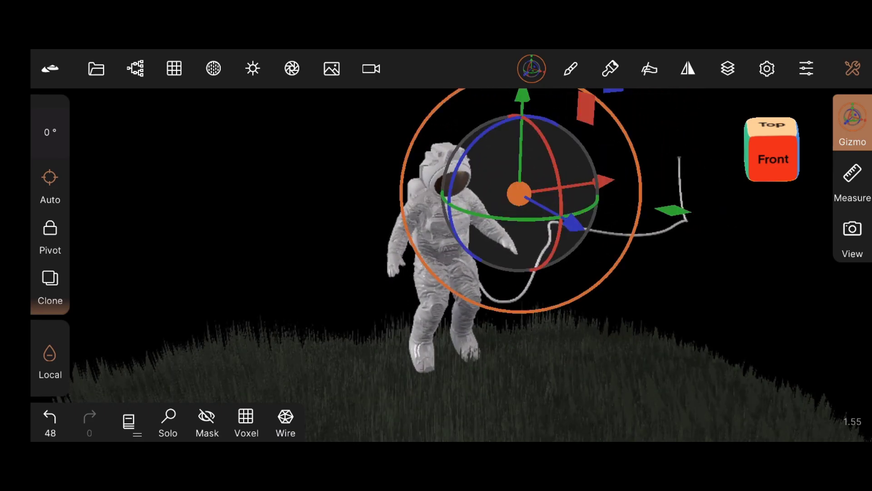
- Delete the three rope pieces Rope_Mat_0, Rope_Mat.1_1 and Rope_Mat.2_2
left_click(135, 68)
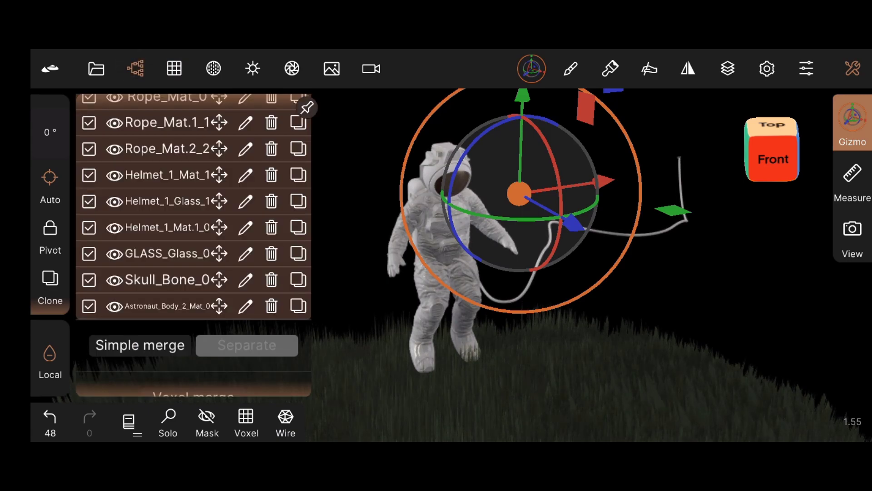
left_click(155, 306)
left_click_drag(142, 226, 144, 278)
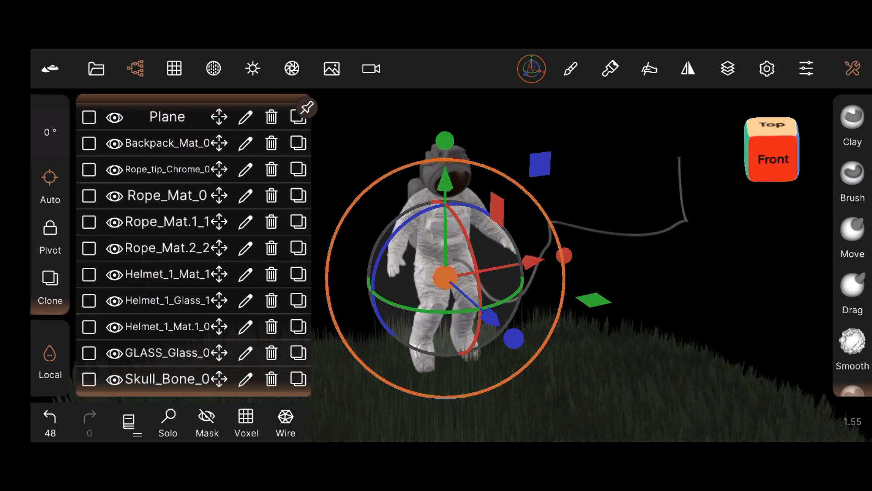
left_click(272, 196)
left_click(271, 197)
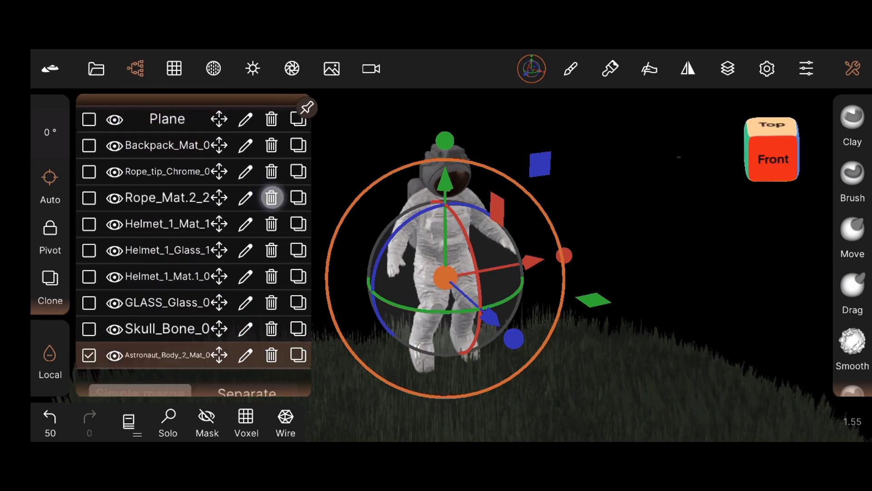
left_click(271, 198)
left_click(135, 68)
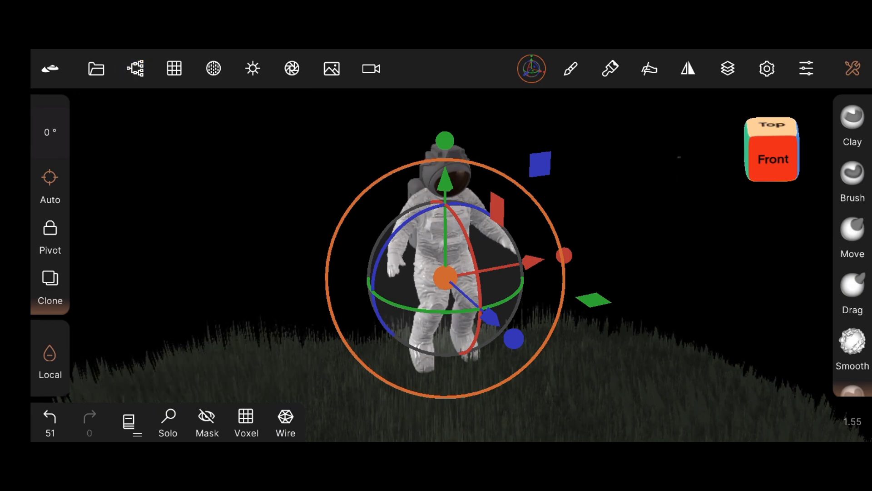
- Select the grass hill and pan to recentre the scene
left_click(853, 69)
left_click(732, 400)
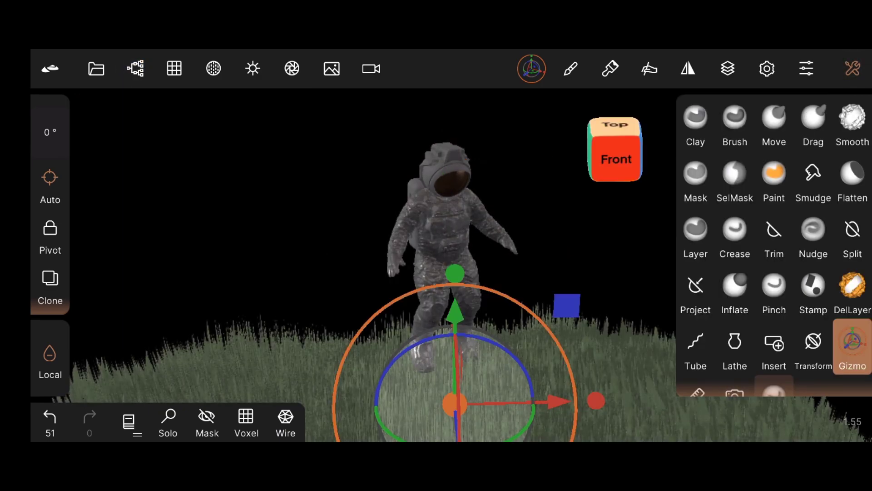
mouse_move(229, 325)
middle_mouse_down()
mouse_move(192, 287)
mouse_move(191, 306)
mouse_move(201, 314)
middle_mouse_up()
left_click(853, 68)
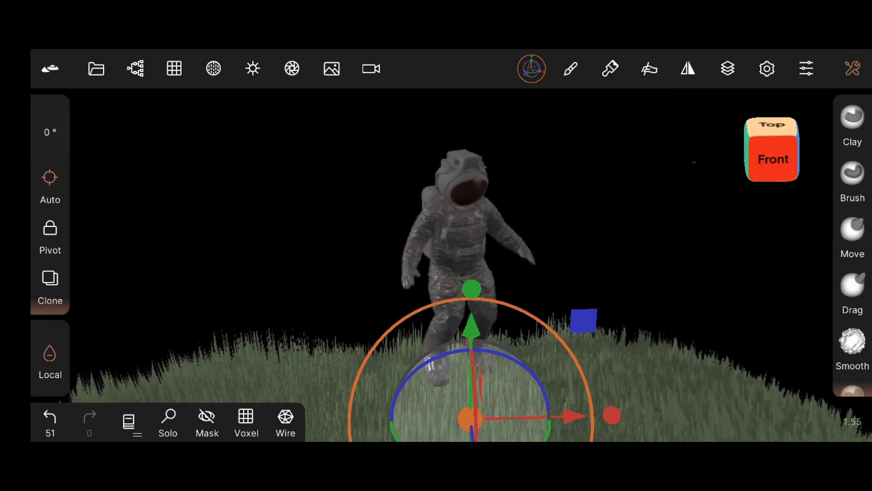
left_click(332, 69)
- Show the cloudy sky reference image behind the scene, then bring up the Shading/Lights settings
left_click(325, 251)
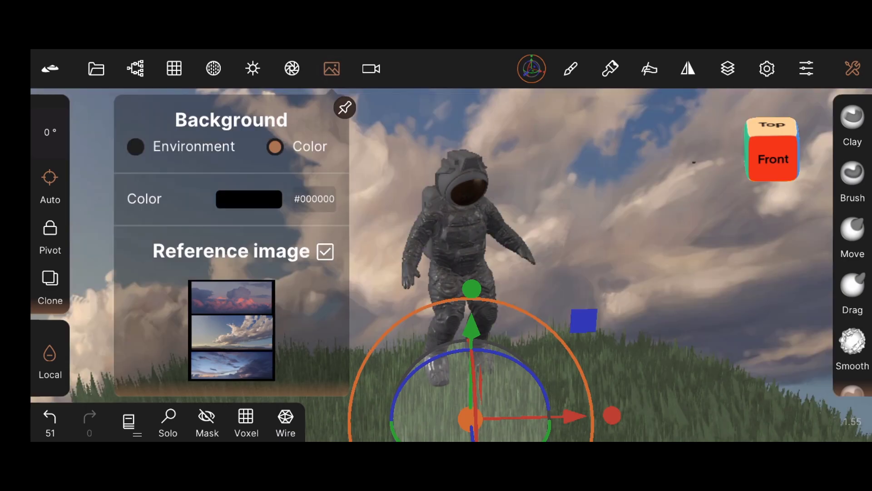
left_click(702, 194)
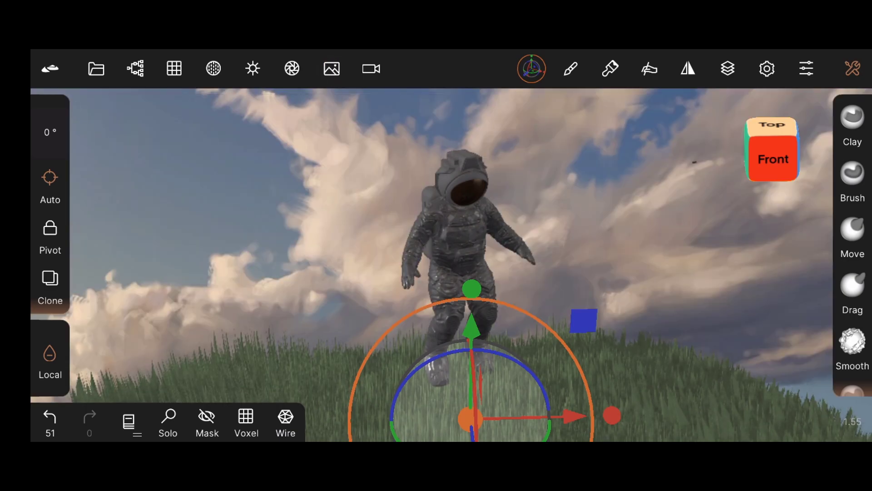
left_click(292, 69)
left_click(252, 68)
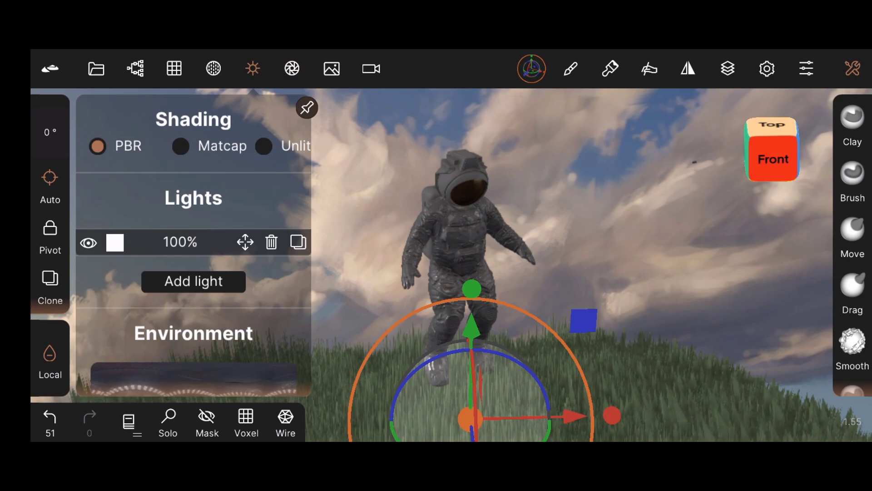
left_click(660, 261)
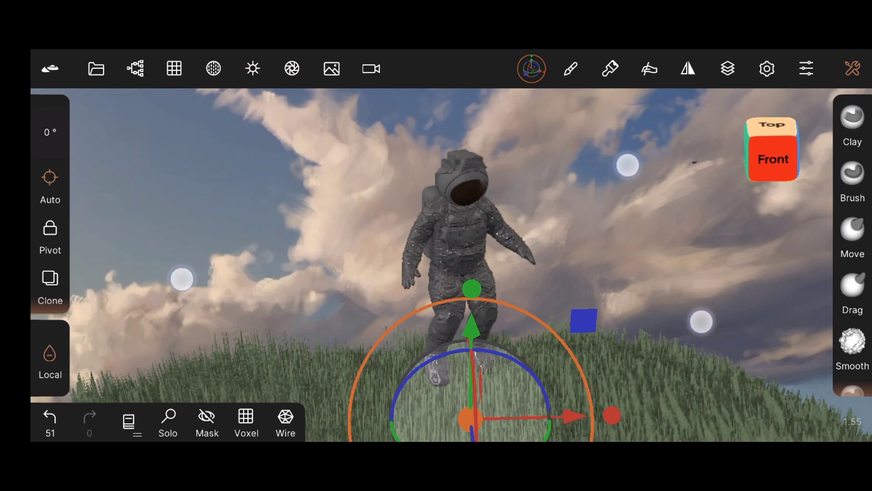
left_click(253, 68)
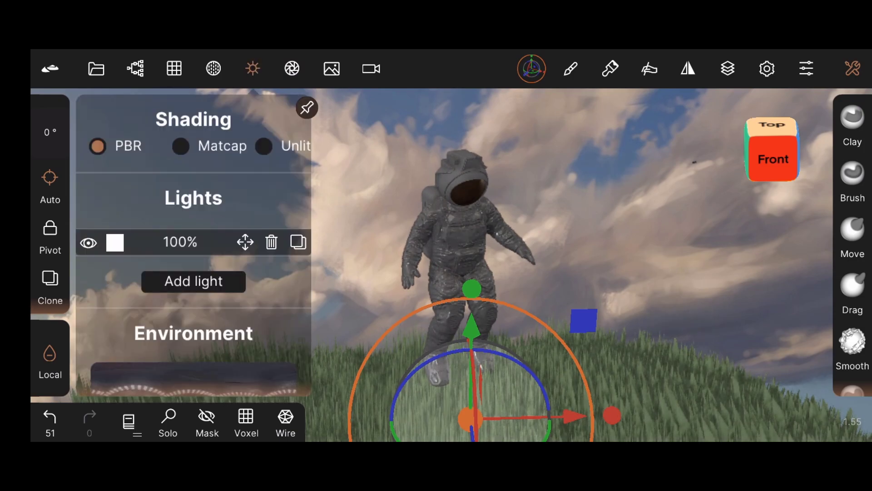
- Add a second light at 408% intensity, tinted an almost white warm grey (#99938f)
left_click(178, 284)
left_click(115, 269)
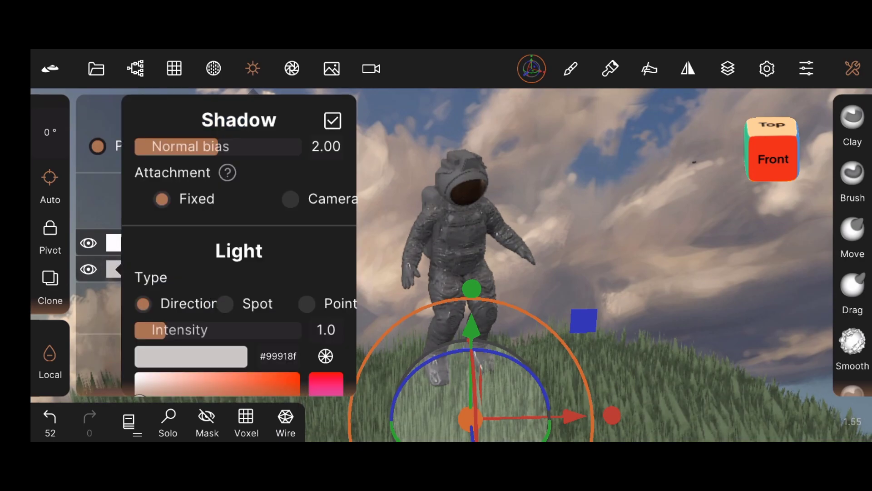
scroll(180, 186, "down", 3)
left_click_drag(189, 236, 204, 241)
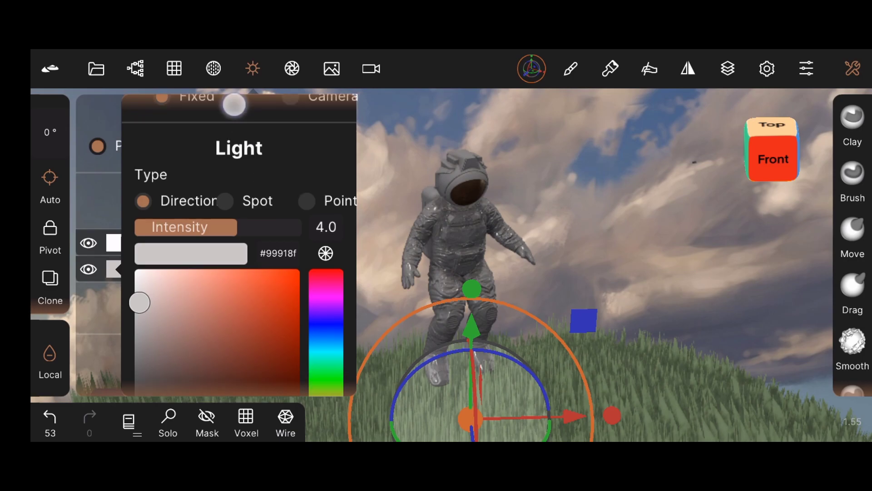
scroll(239, 245, "down", 2)
left_click_drag(326, 368, 324, 362)
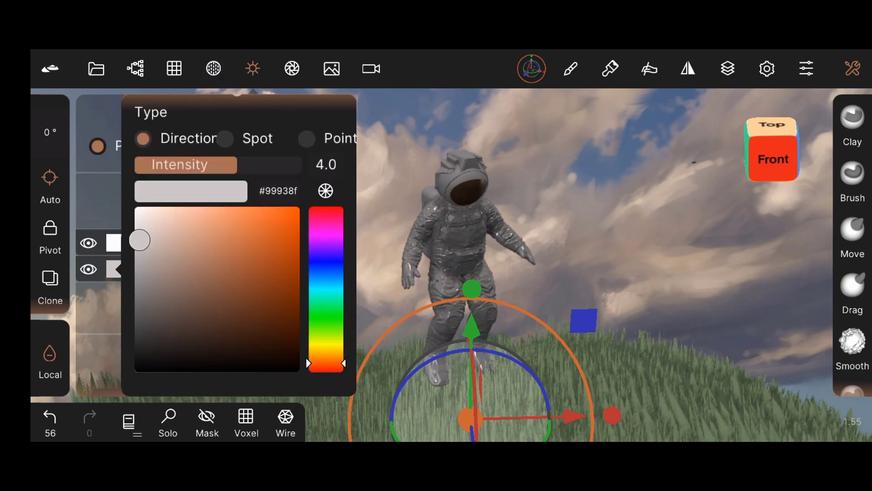
left_click_drag(139, 240, 128, 149)
- Turn on light icons in the viewport through the display settings
left_click(807, 68)
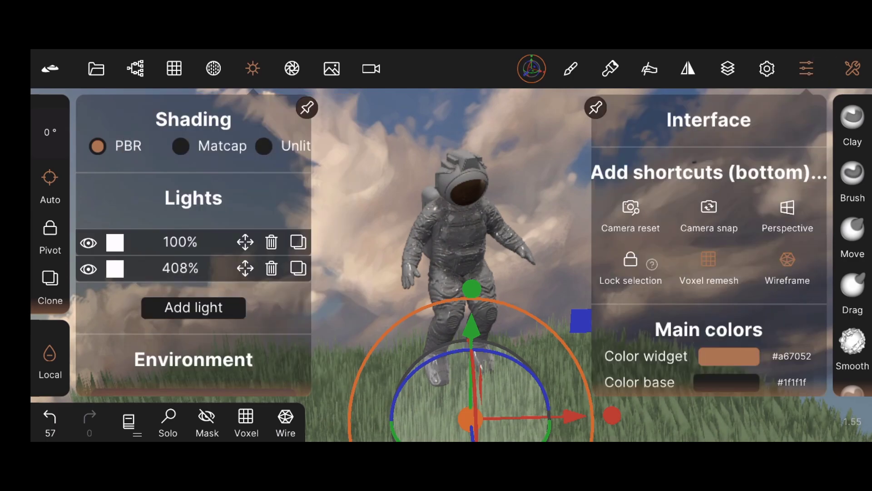
left_click(772, 69)
left_click(787, 207)
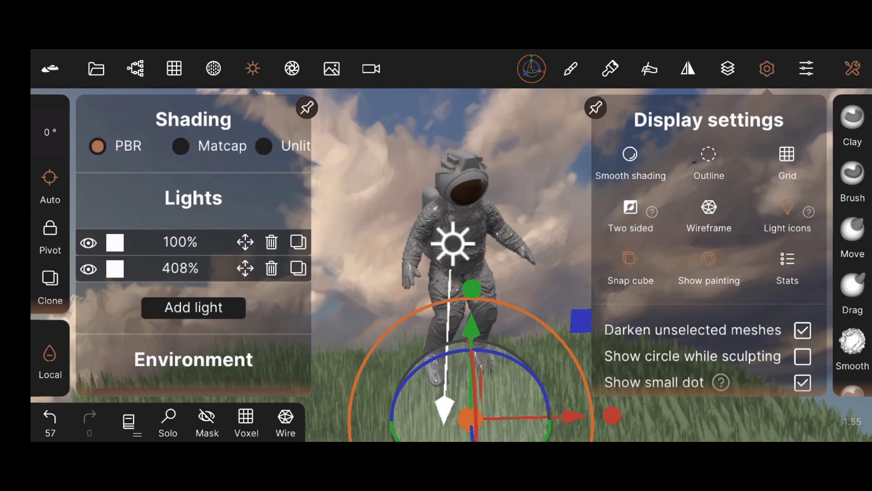
left_click(853, 68)
- Tilt the second light's direction and move it beside the astronaut's arm
left_click(453, 248)
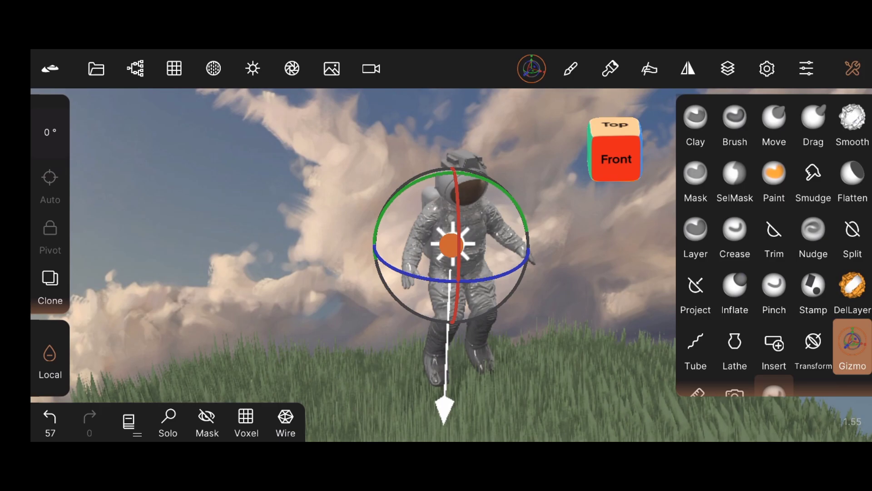
left_click_drag(456, 191, 455, 203)
left_click_drag(527, 247, 527, 249)
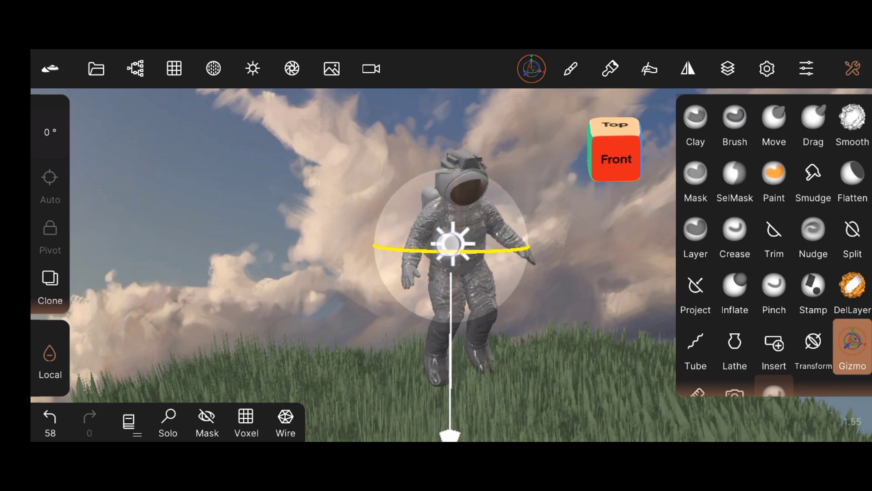
mouse_move(453, 244)
left_mouse_down()
mouse_move(496, 250)
mouse_move(516, 242)
left_mouse_up()
left_click(853, 68)
- Reframe the view and reopen the lighting settings listing both lights
scroll(437, 272, "down", 2)
scroll(436, 272, "down", 2)
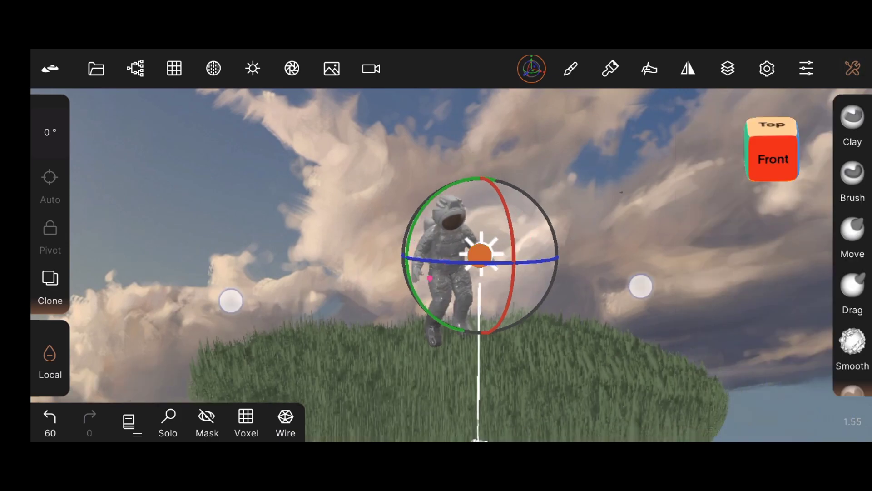
scroll(436, 272, "down", 2)
scroll(436, 273, "down", 1)
scroll(436, 273, "up", 1)
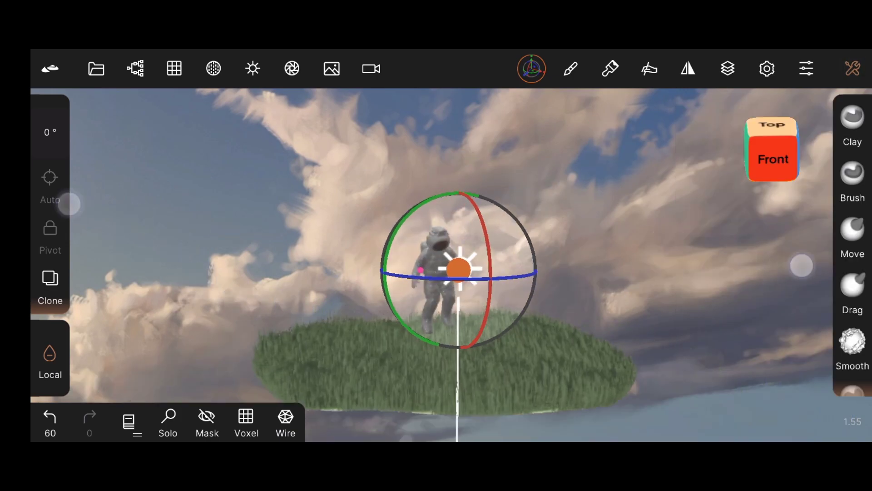
scroll(437, 272, "up", 2)
scroll(437, 273, "up", 2)
scroll(437, 272, "up", 2)
left_click(253, 69)
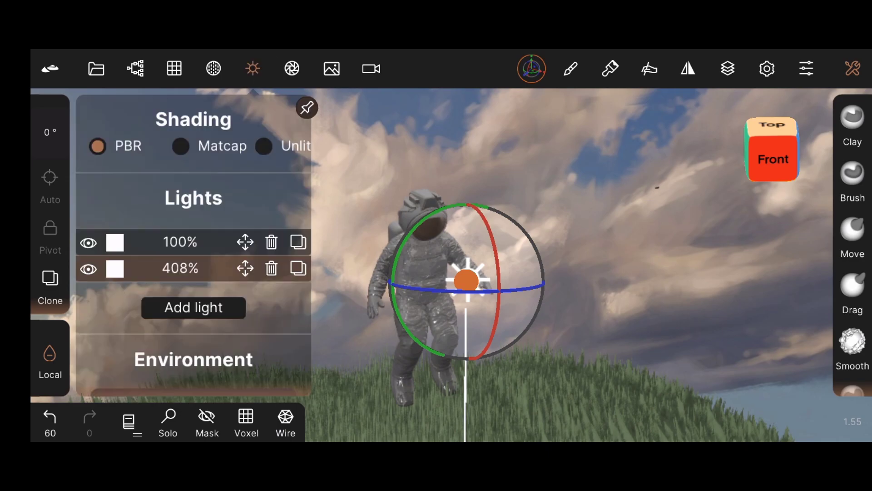
- Delete both existing lights and add a fresh light
left_click(116, 273)
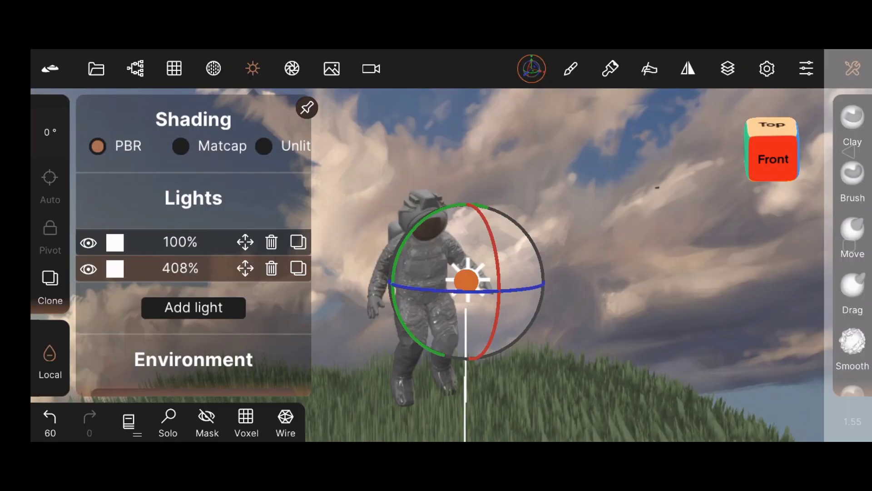
left_click(273, 269)
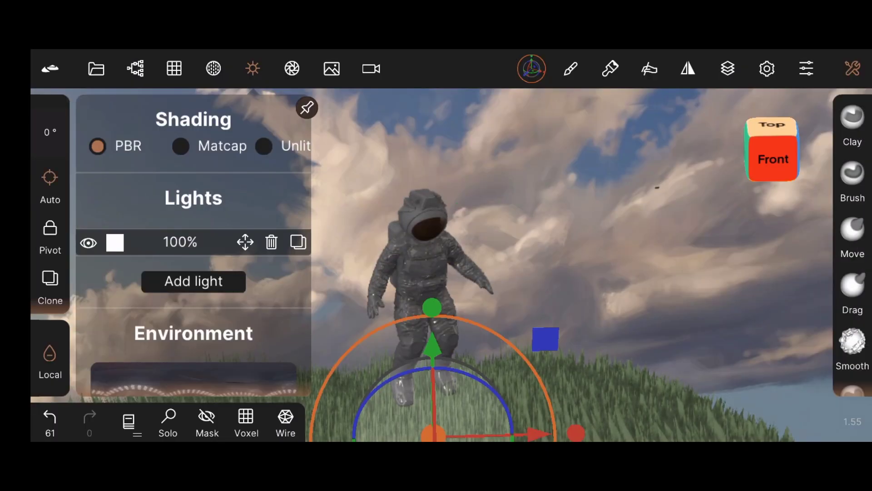
left_click(272, 242)
left_click(193, 281)
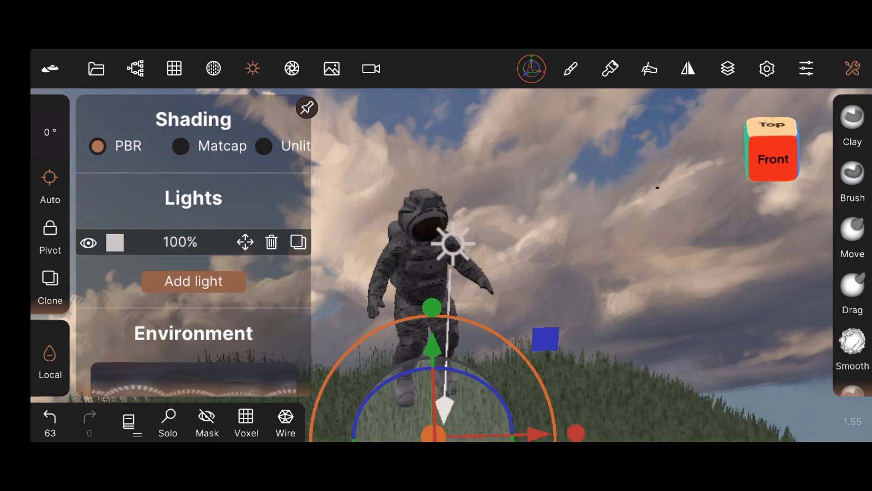
- Set the new light's colour to white and its intensity to 3.7
left_click(115, 242)
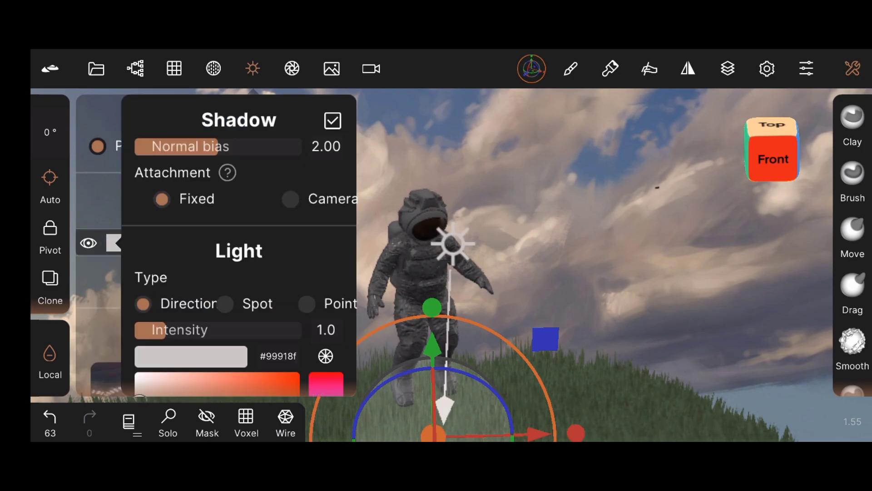
left_click(191, 353)
left_click(156, 288)
left_click_drag(156, 288, 135, 260)
left_click_drag(170, 218, 235, 224)
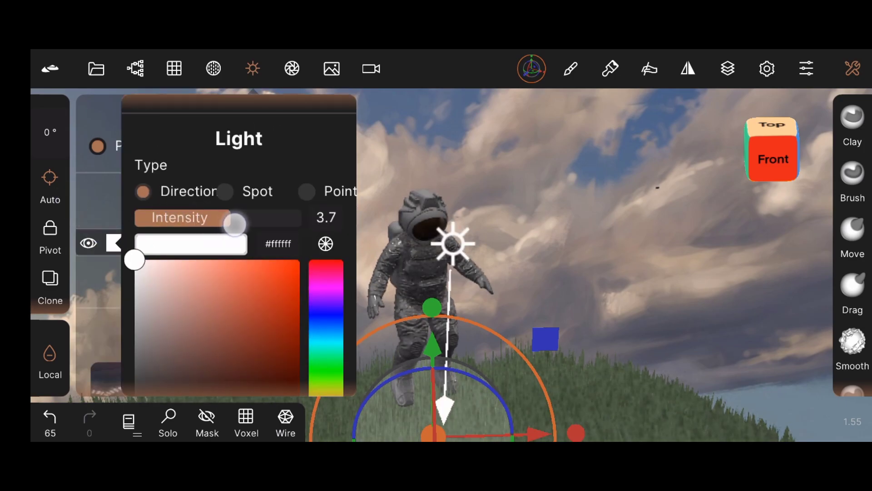
- Turn the light so it points to the right across the astronaut
left_click(453, 244)
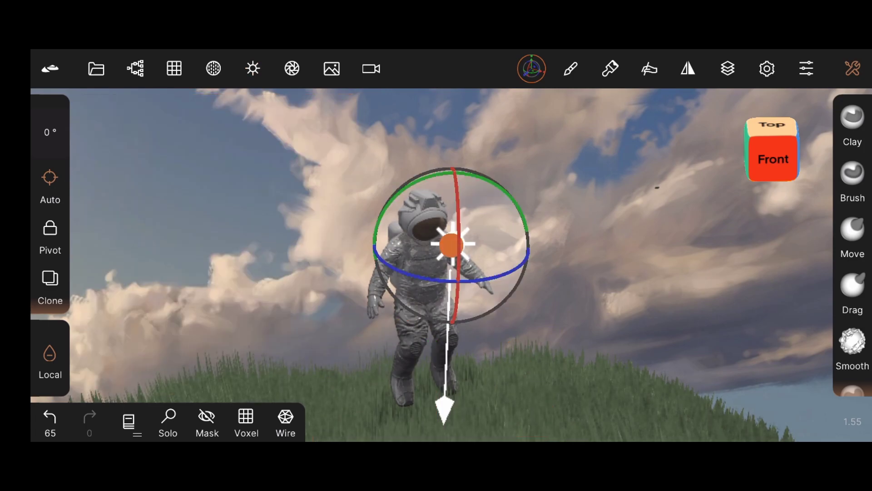
left_click_drag(459, 255, 623, 78)
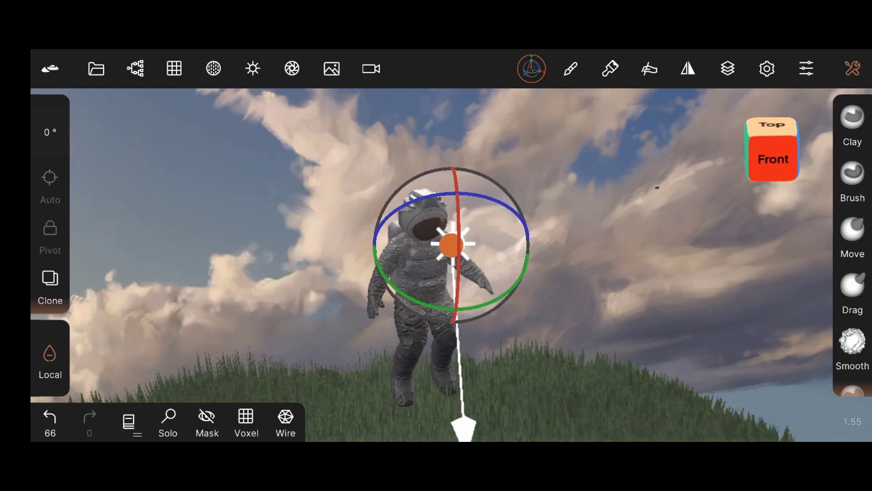
mouse_move(483, 306)
left_mouse_down()
mouse_move(702, 285)
mouse_move(676, 296)
left_mouse_up()
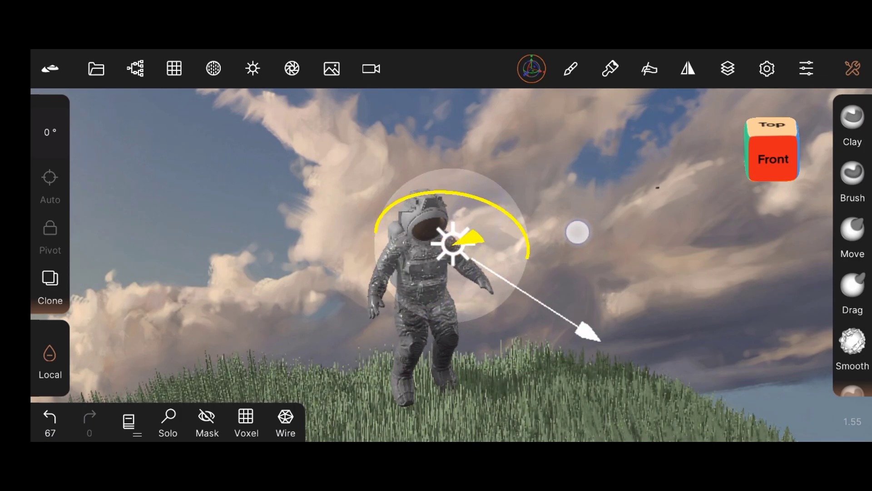
left_click_drag(574, 232, 579, 228)
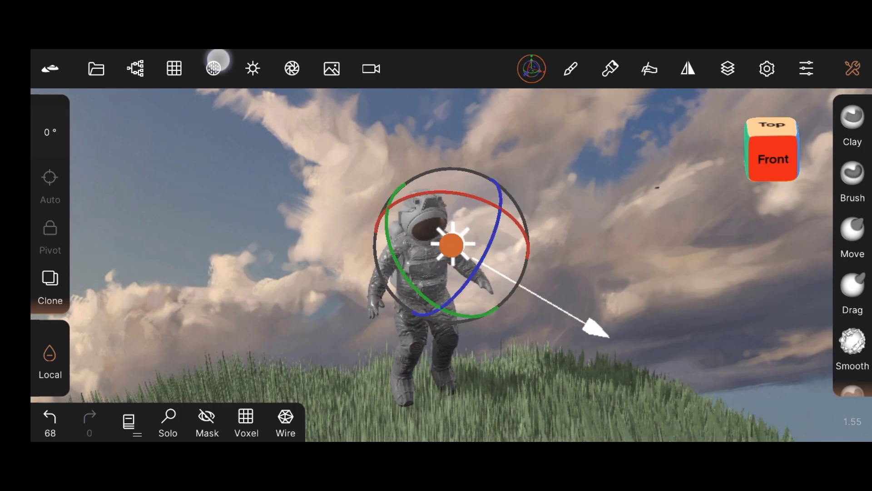
- Raise the light's intensity to 7.2, then set it to 4.4
left_click(217, 62)
left_click(253, 68)
left_click(117, 242)
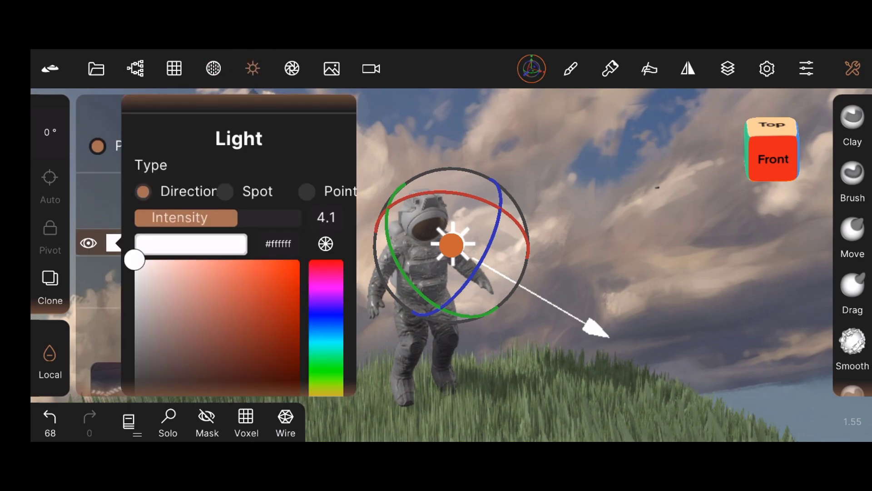
mouse_move(248, 221)
left_mouse_down()
mouse_move(279, 227)
mouse_move(250, 221)
left_mouse_up()
left_click(182, 130)
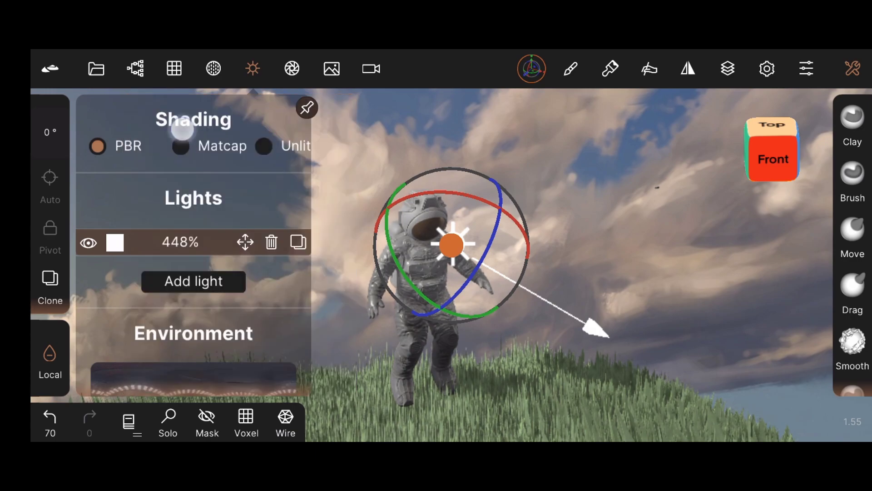
- Tint the light pale peach #ffcca8, then delete it
left_click(115, 242)
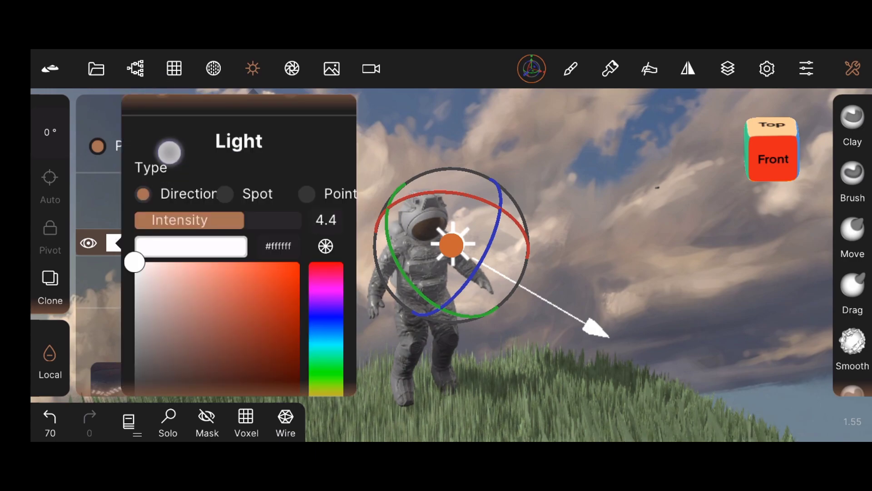
left_click_drag(169, 152, 169, 97)
left_click(326, 360)
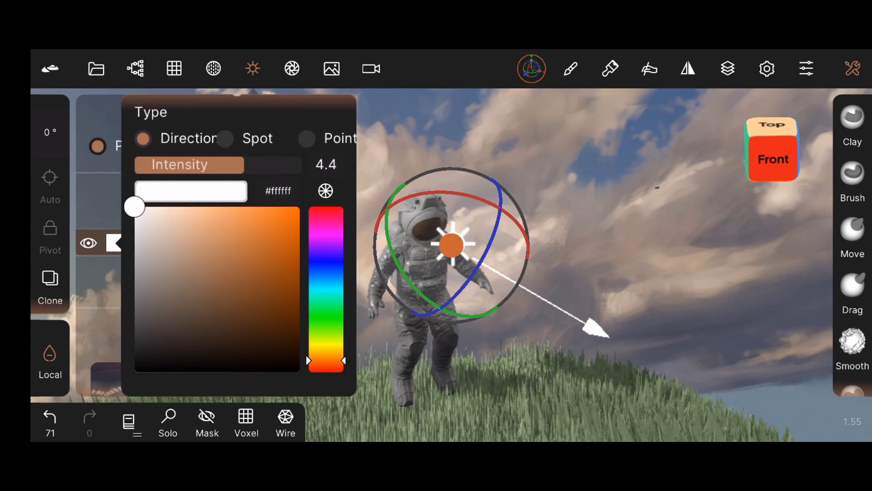
mouse_move(173, 236)
left_mouse_down()
mouse_move(177, 207)
mouse_move(162, 229)
left_mouse_up()
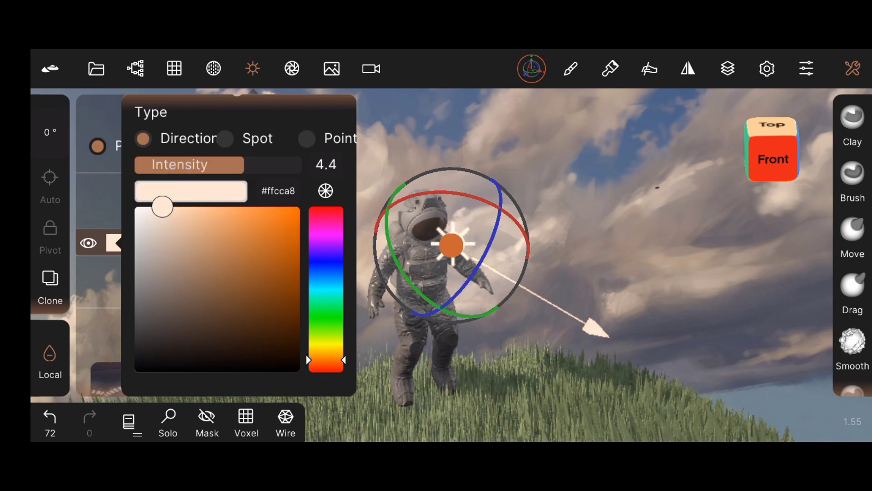
left_click_drag(255, 168, 285, 174)
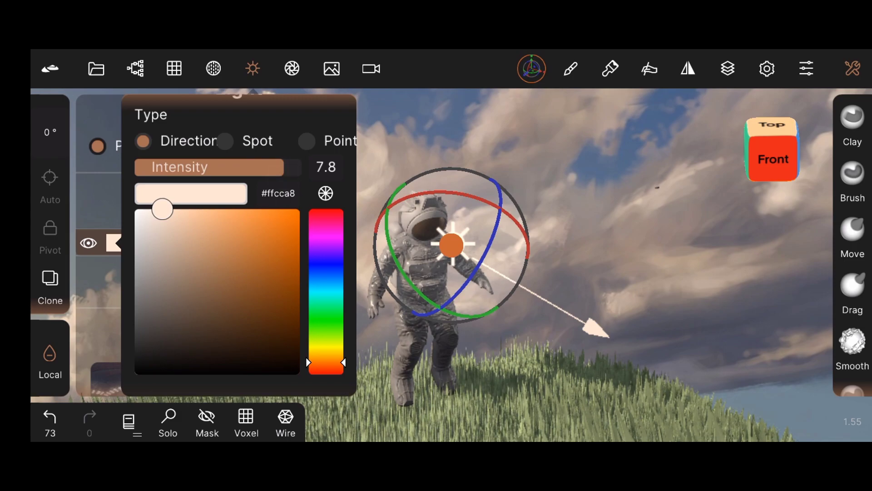
left_click(90, 169)
left_click(271, 242)
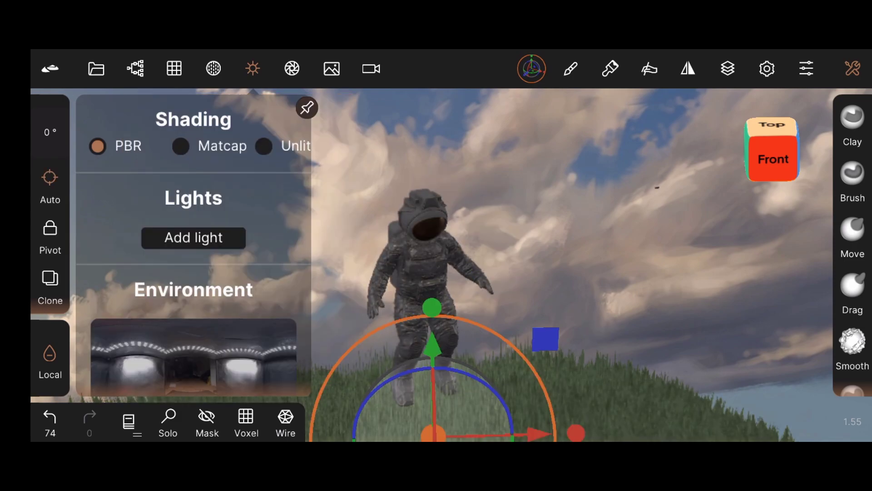
- Restore the warm light, duplicate it, make the copy white at 2.6 intensity and aim it upward
left_click(50, 420)
left_click(298, 241)
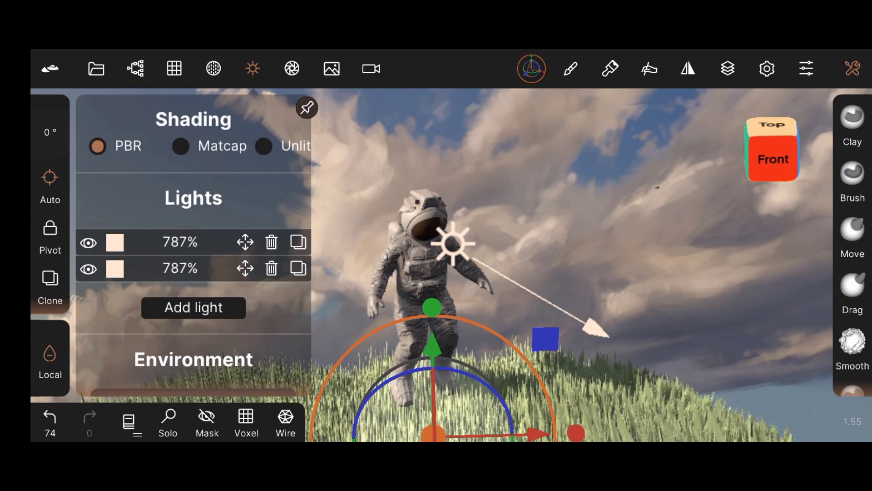
left_click(115, 268)
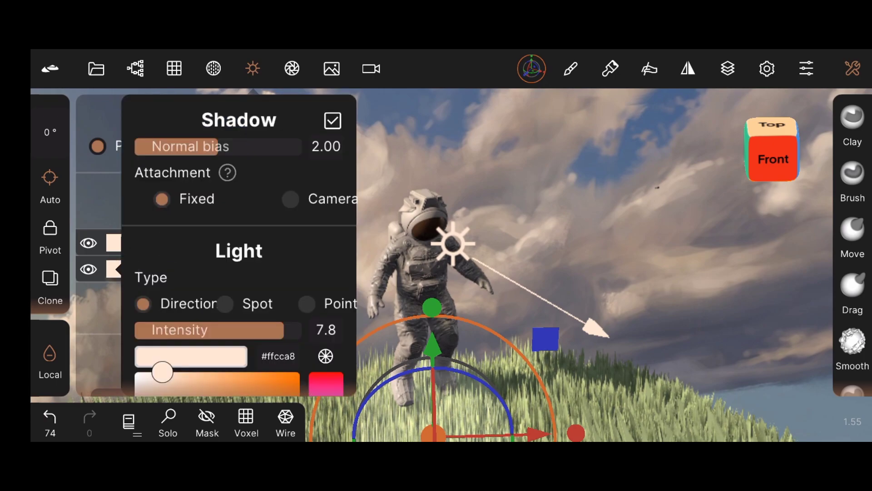
left_click_drag(160, 163, 145, 136)
left_click_drag(163, 288, 79, 188)
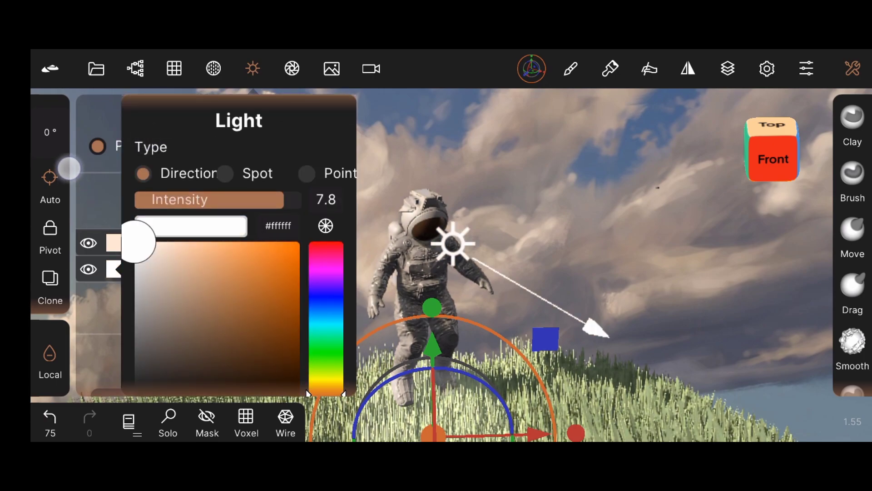
left_click_drag(208, 201, 150, 201)
left_click(452, 245)
left_click_drag(456, 313, 646, 285)
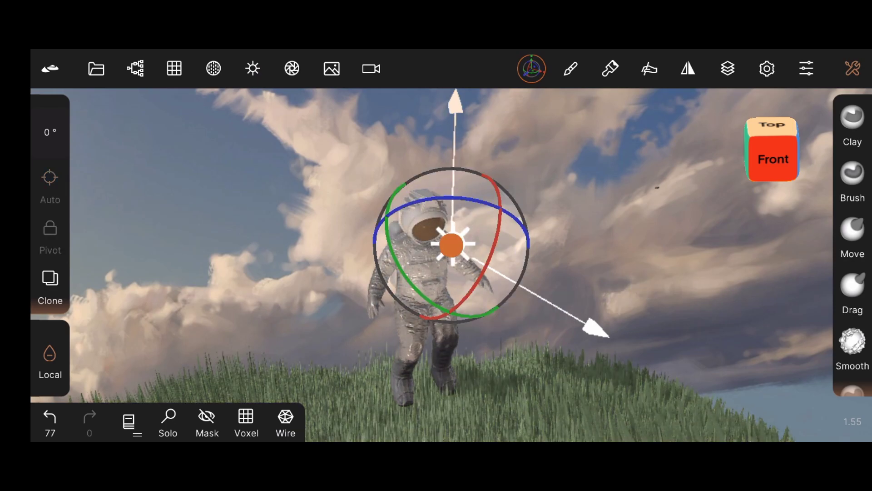
- Move the light to the astronaut's right, undoing three earlier light changes
left_click_drag(452, 246, 600, 236)
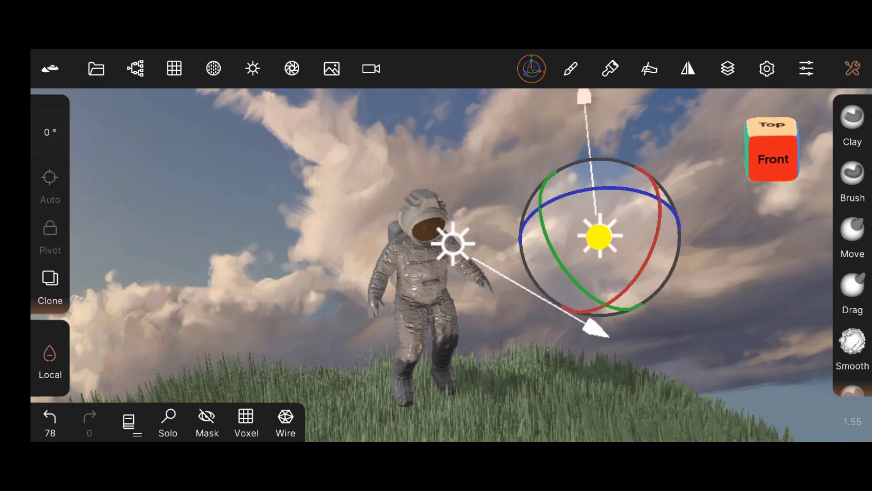
left_click(50, 417)
left_click(49, 417)
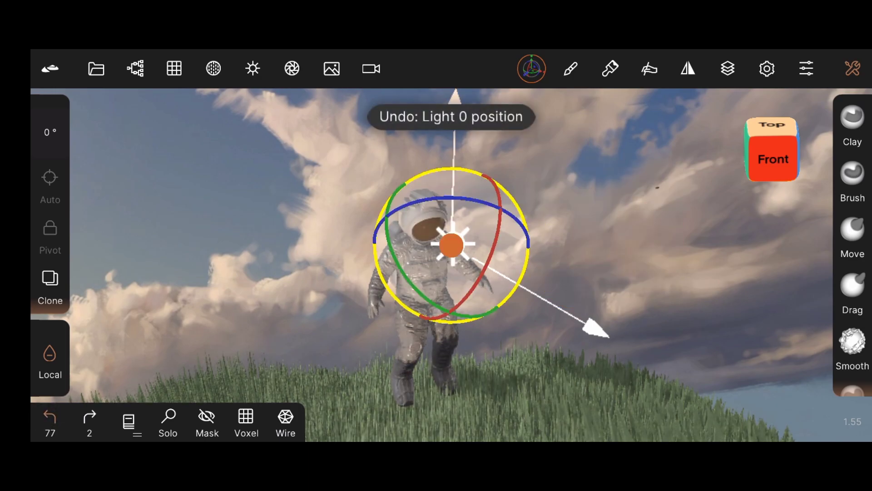
left_click(49, 416)
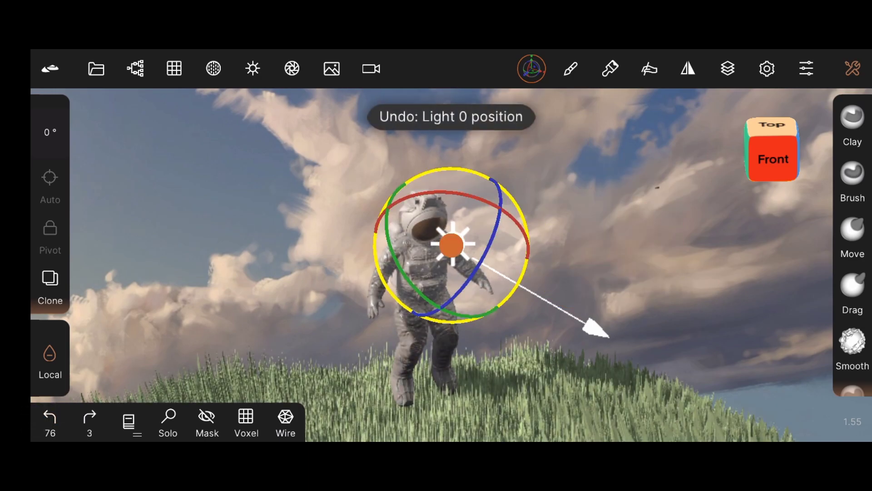
left_click_drag(509, 250, 747, 227)
left_click(453, 243)
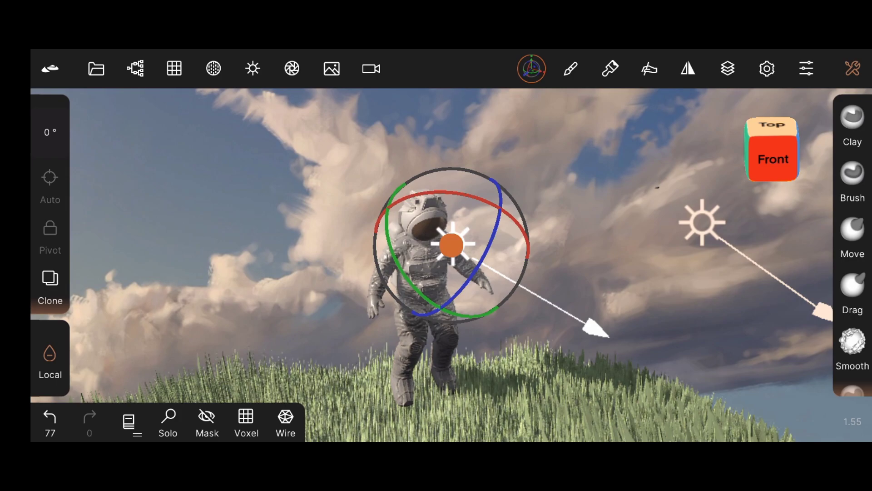
- Rotate the light repeatedly until it points toward the right across the astronaut
mouse_move(462, 302)
left_mouse_down()
mouse_move(678, 283)
mouse_move(723, 253)
left_mouse_up()
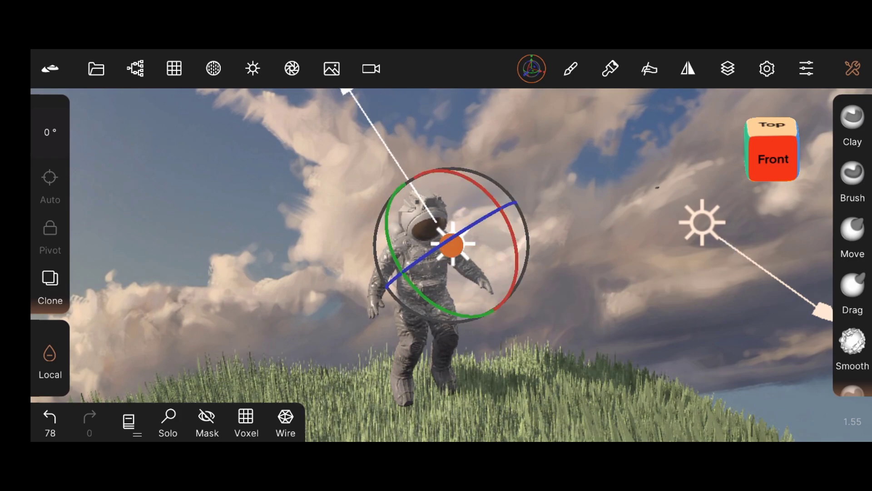
mouse_move(523, 191)
left_mouse_down()
mouse_move(505, 172)
mouse_move(509, 150)
left_mouse_up()
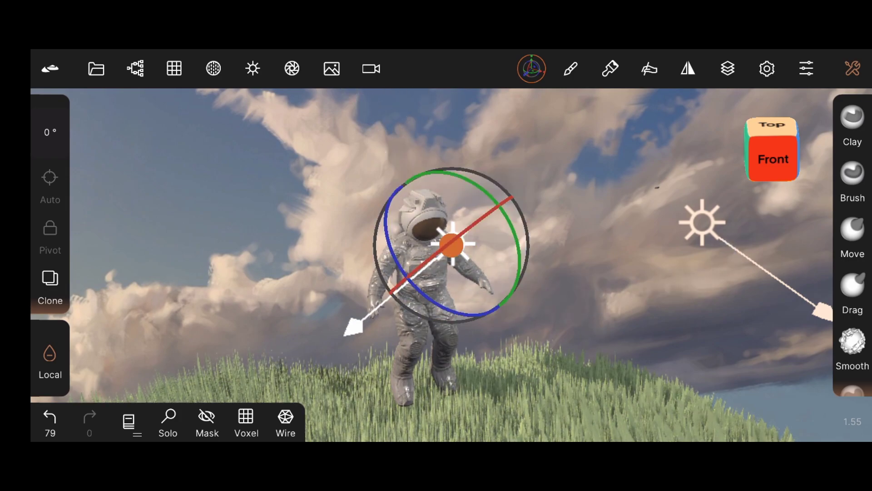
left_click_drag(500, 277, 504, 223)
left_click_drag(325, 300, 85, 153)
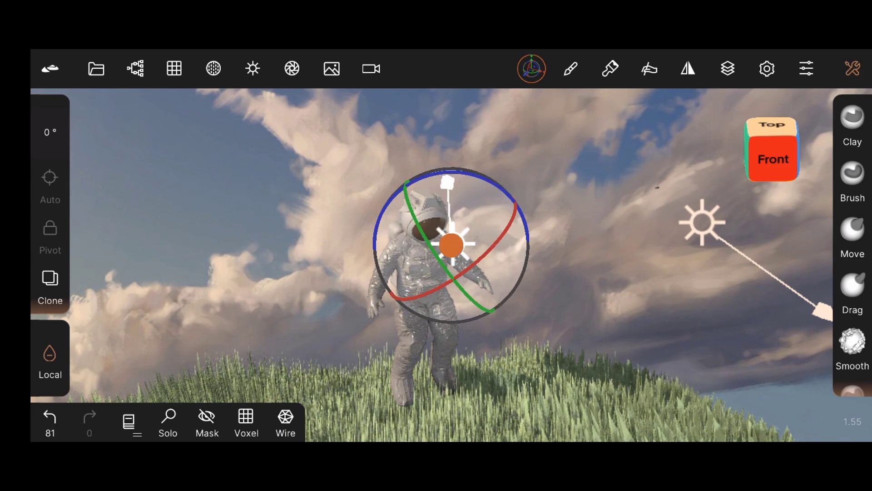
left_click_drag(470, 230, 545, 222)
left_click_drag(468, 230, 471, 236)
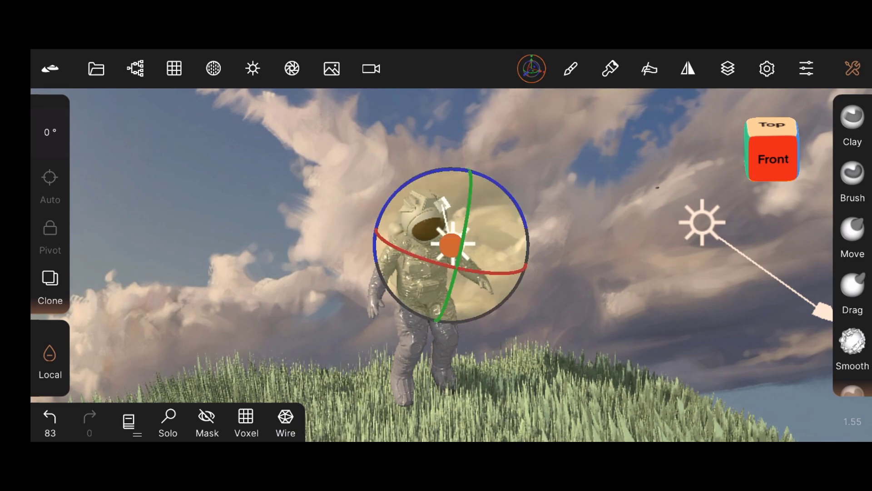
left_click_drag(353, 238, 190, 188)
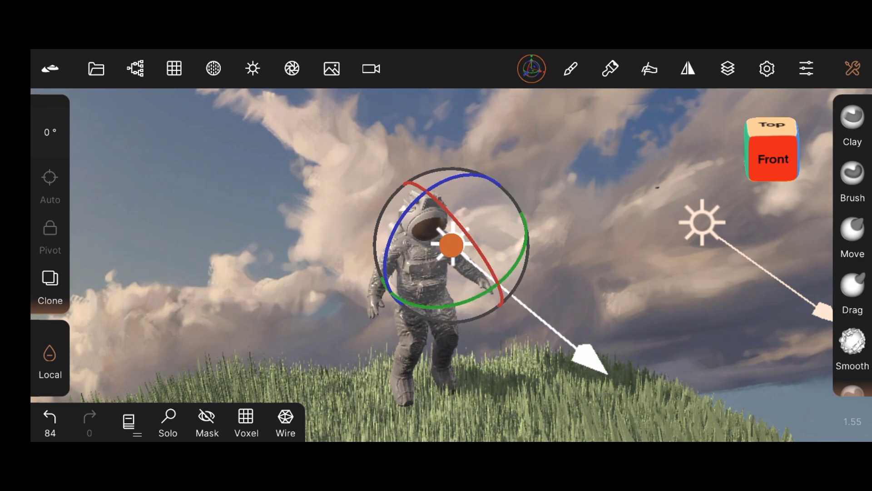
mouse_move(487, 288)
left_mouse_down()
mouse_move(628, 226)
mouse_move(648, 227)
left_mouse_up()
mouse_move(518, 159)
left_mouse_down()
mouse_move(544, 184)
mouse_move(592, 204)
left_mouse_up()
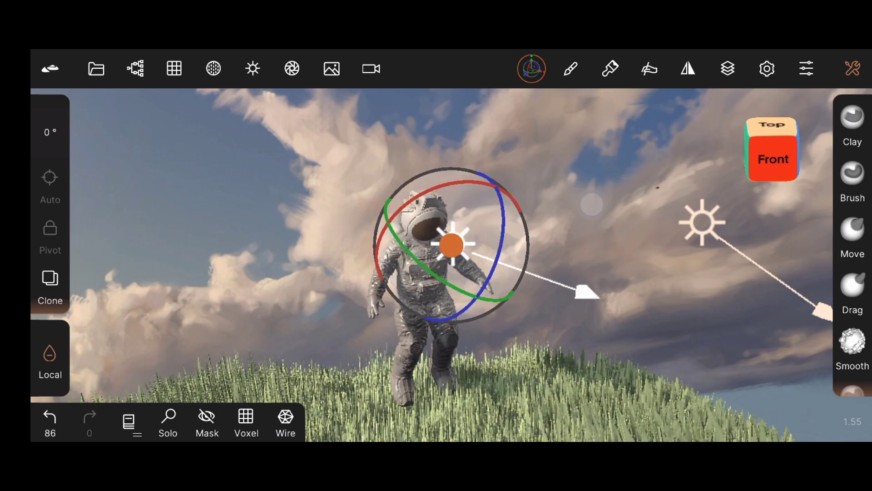
- Select the astronaut, reframe the view and expand the full tool grid
left_click(638, 254)
middle_click_drag(639, 254, 701, 231)
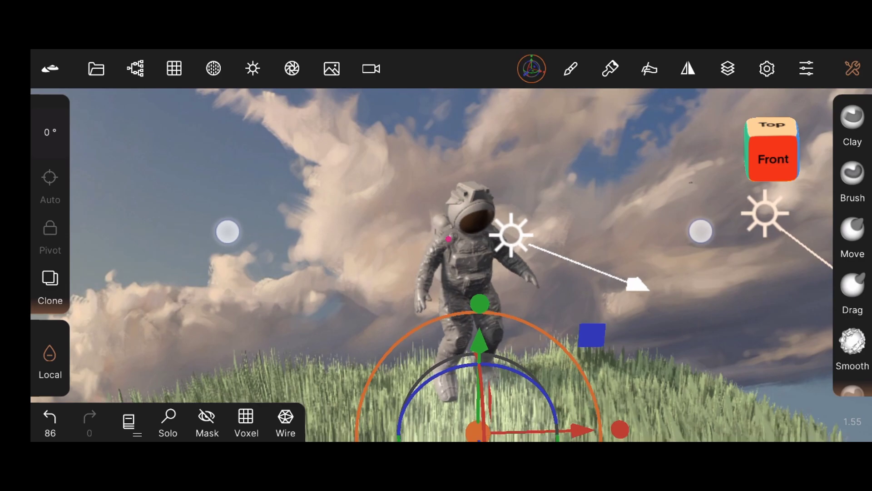
left_click(852, 68)
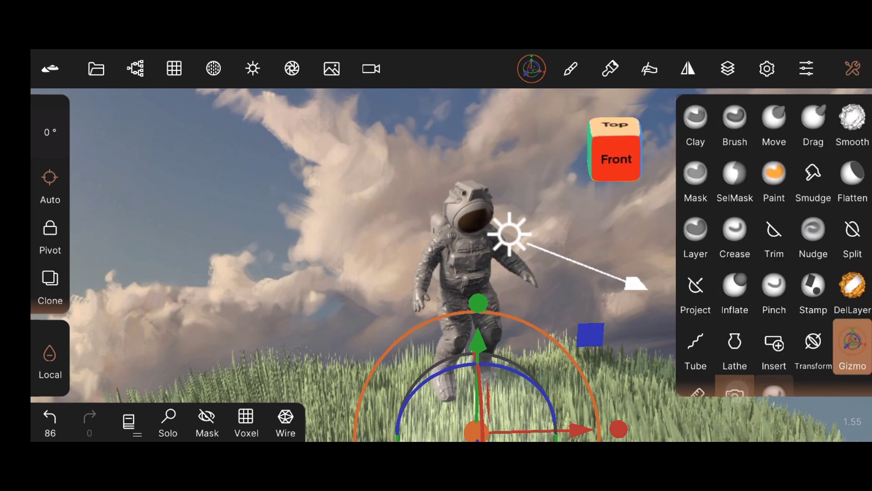
- In View mode, lower the first light's intensity to 646%
left_click(735, 390)
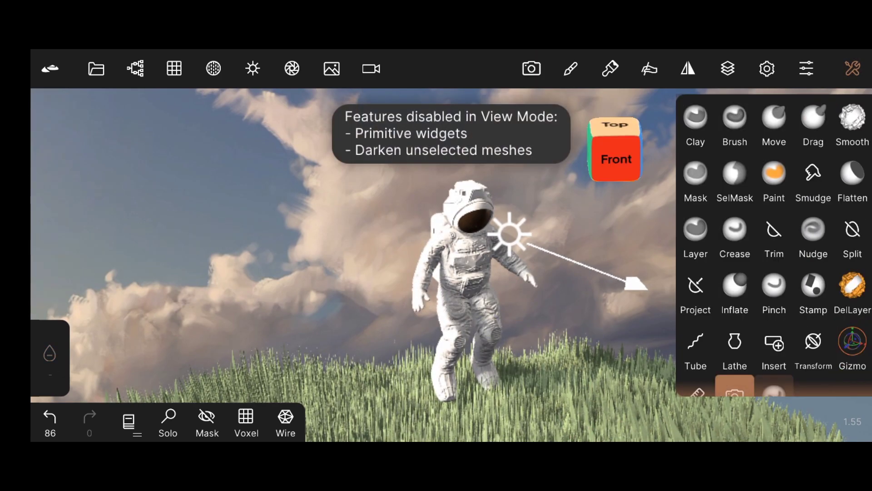
left_click(253, 68)
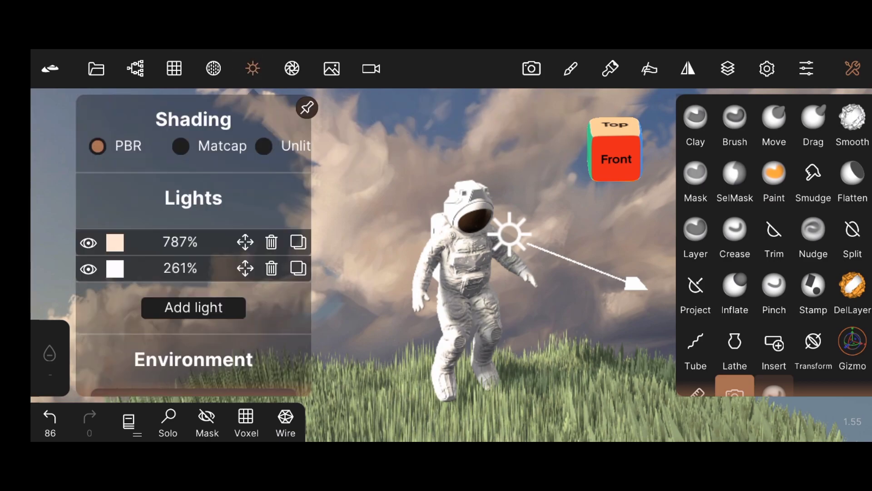
left_click(115, 242)
left_click_drag(167, 256, 156, 170)
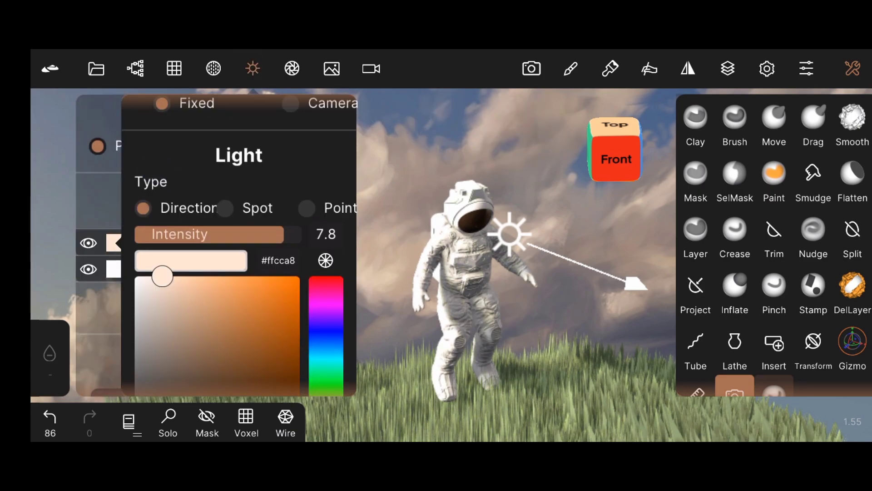
left_click_drag(283, 234, 271, 234)
left_click(115, 242)
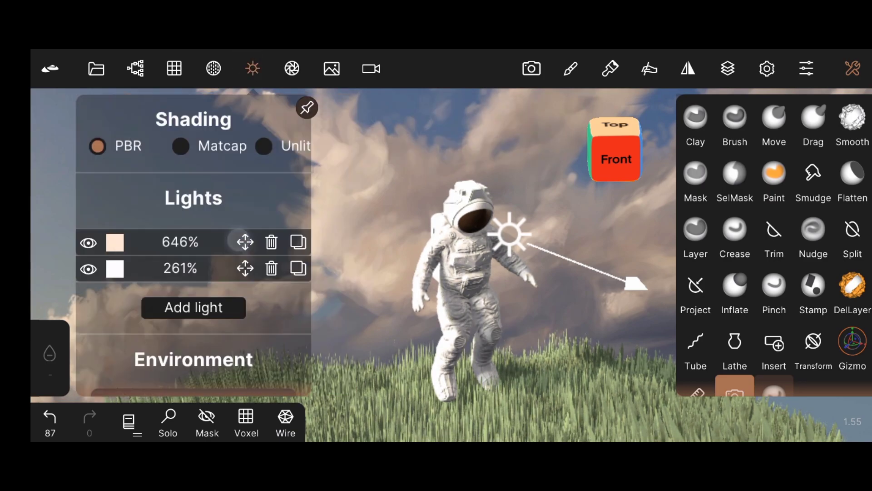
- Set environment exposure to 0.51 and start overwriting the saved camera viewpoint
left_click_drag(136, 285, 122, 155)
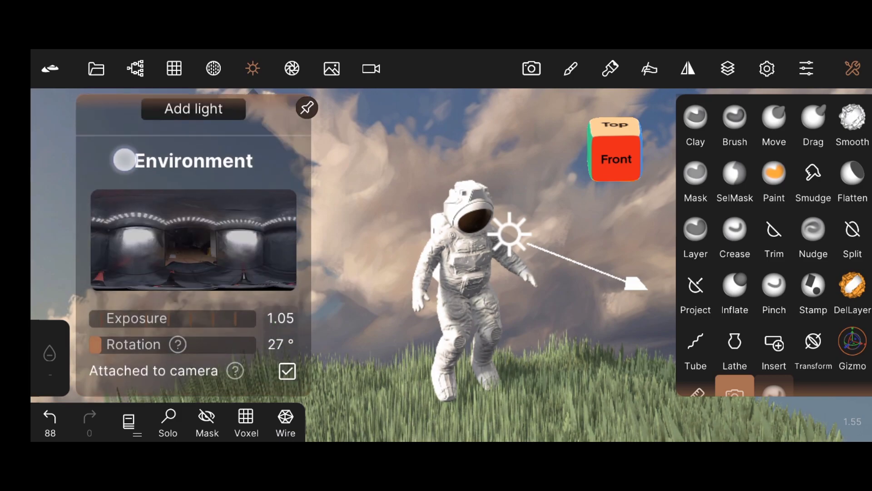
left_click_drag(190, 317, 162, 309)
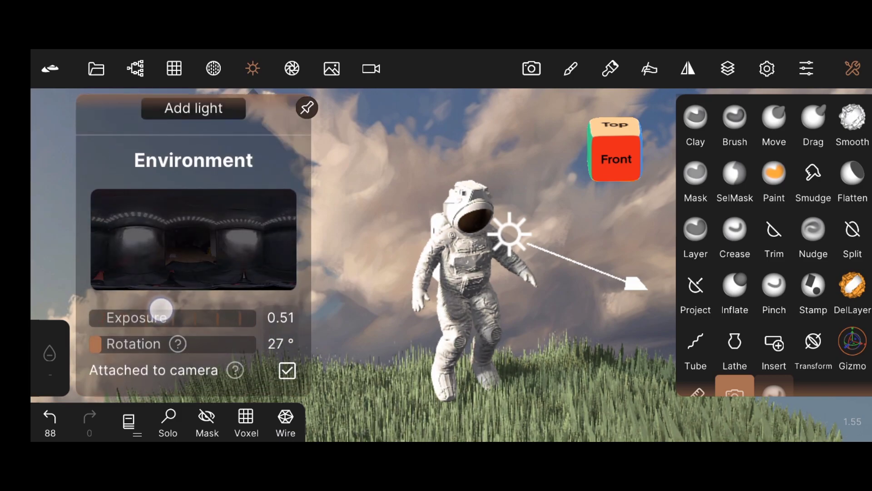
left_click(253, 68)
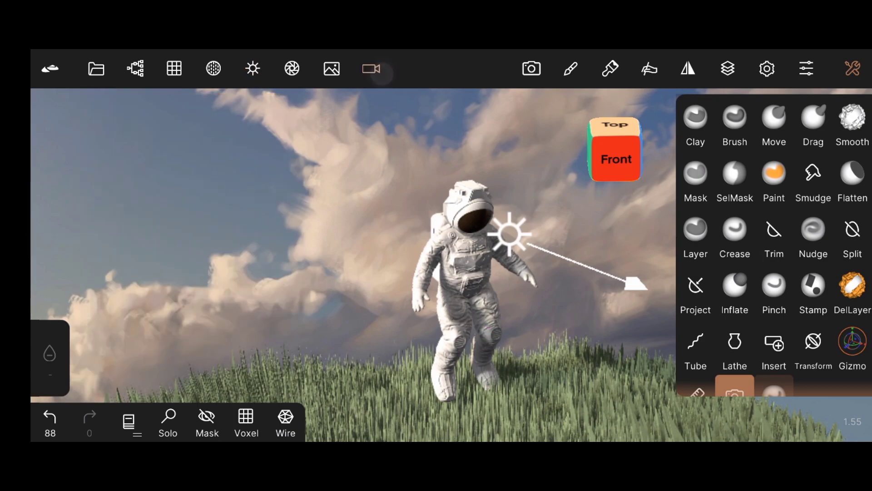
left_click(372, 68)
left_click(166, 155)
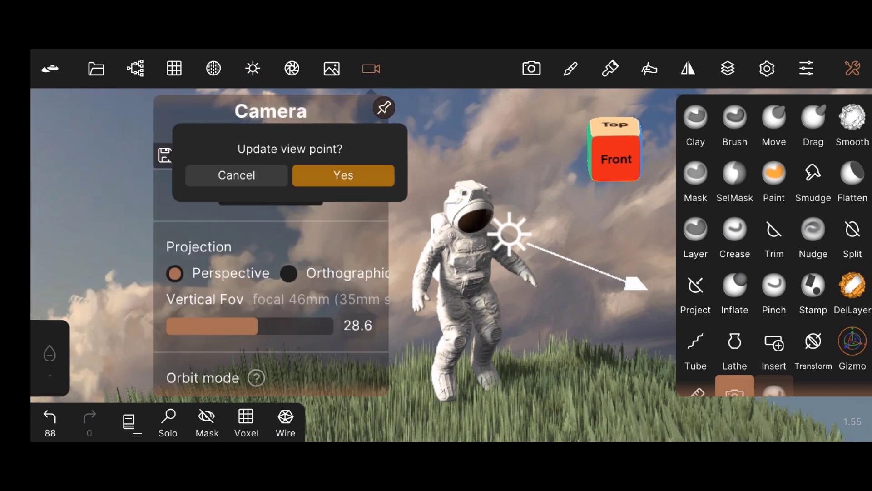
- Confirm the viewpoint update, toggle Solo on and off, select the visor and reopen lighting settings
left_click(327, 175)
left_click(371, 68)
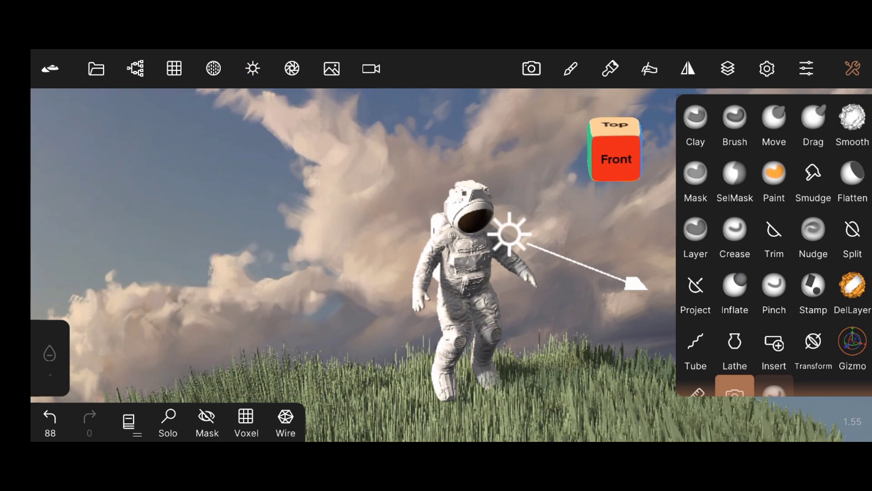
left_click(168, 423)
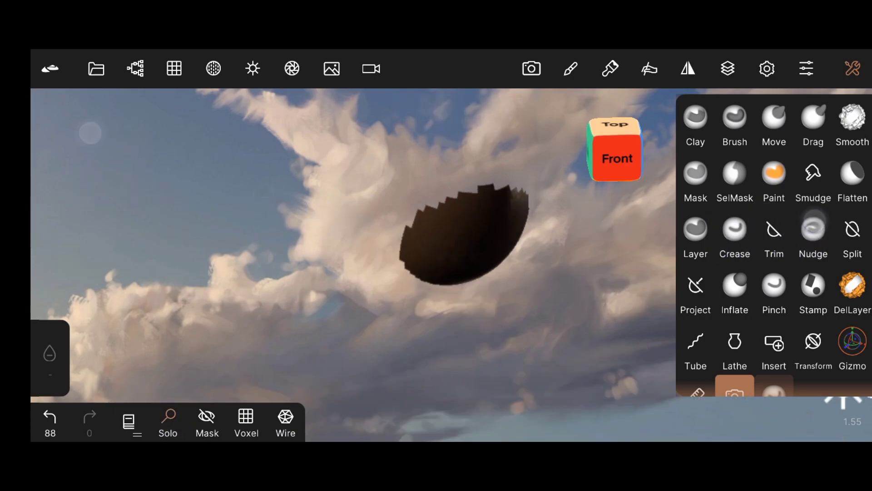
left_click(164, 421)
left_click(486, 231)
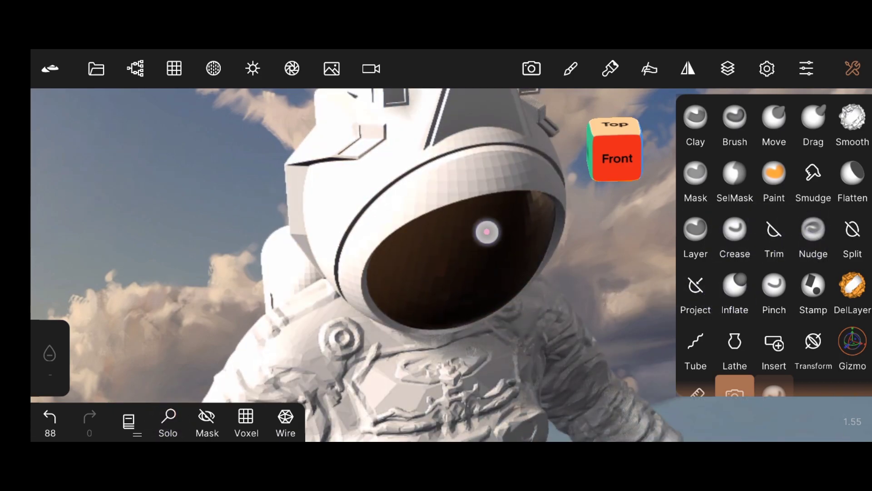
left_click(255, 68)
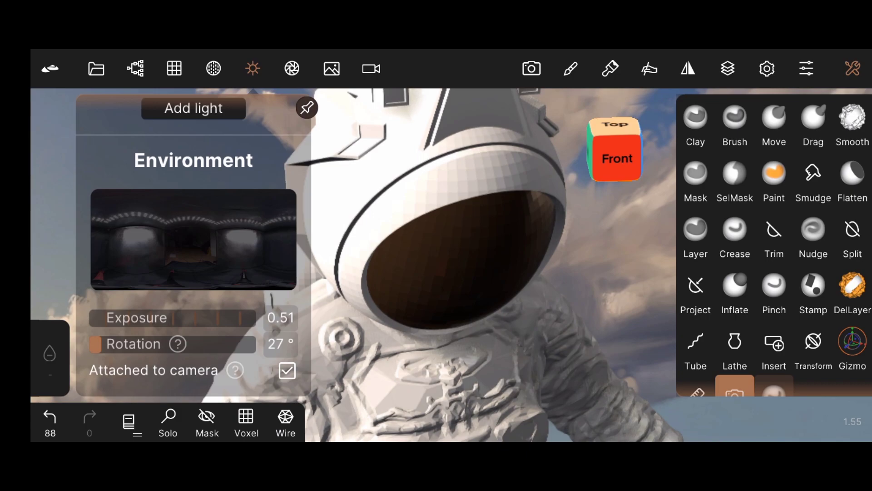
- Set the GLASS_Glass_0 visor material to Blending at 0.402 opacity and zoom onto the helmet
scroll(193, 245, "up", 5)
left_click(213, 68)
scroll(148, 334, "down", 5)
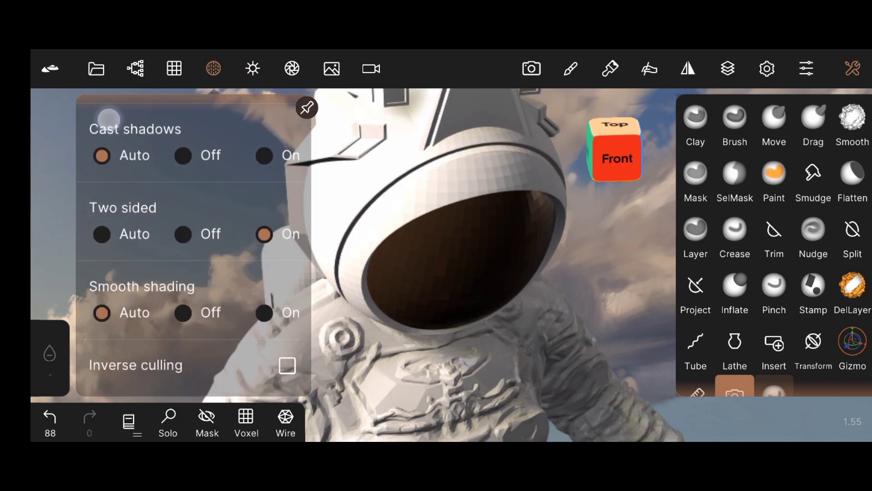
scroll(167, 246, "up", 5)
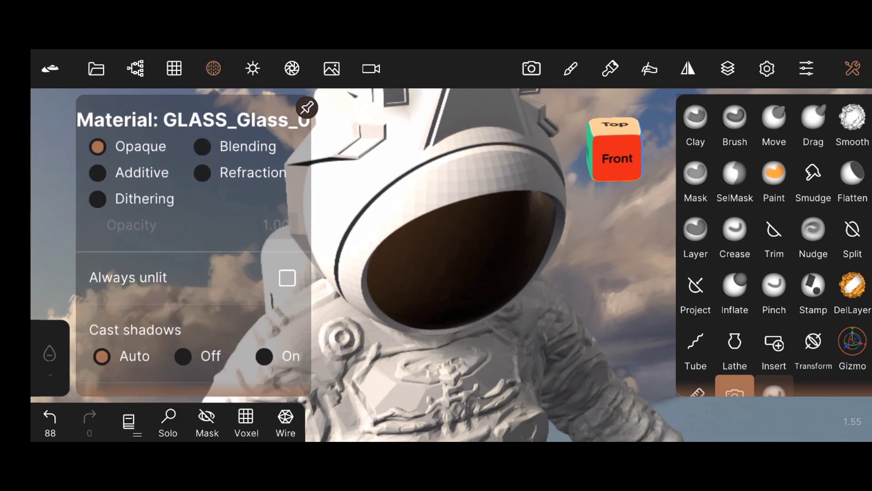
left_click(202, 146)
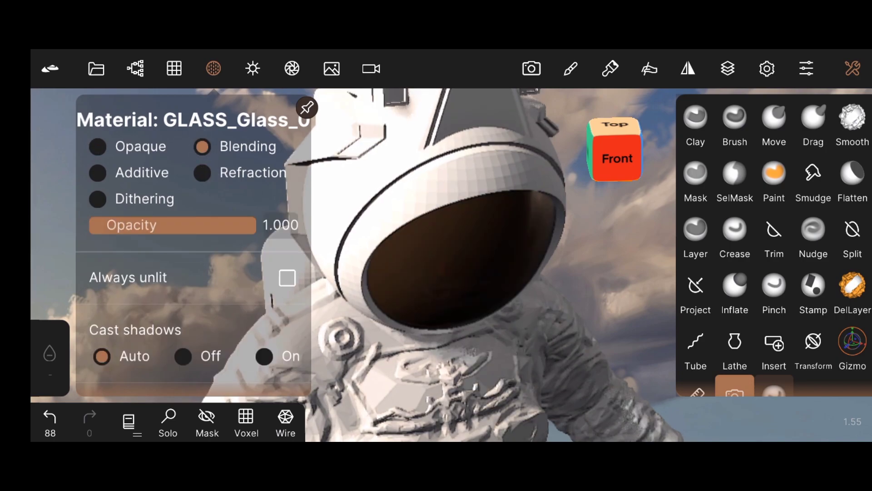
scroll(188, 248, "down", 1)
left_click_drag(197, 216, 157, 214)
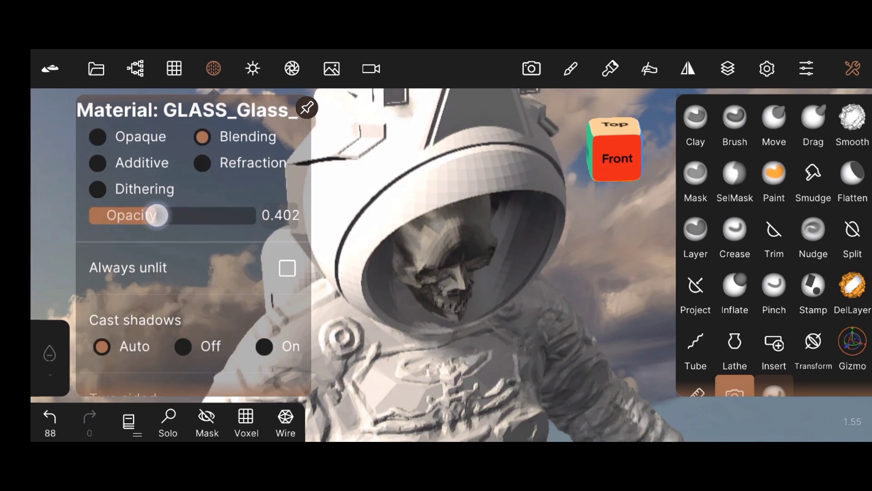
left_click_drag(624, 249, 565, 198)
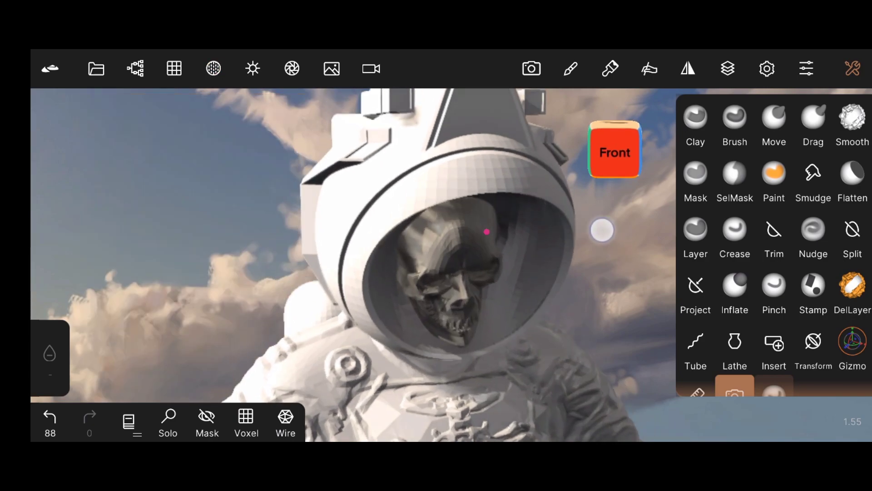
left_click_drag(478, 263, 471, 248)
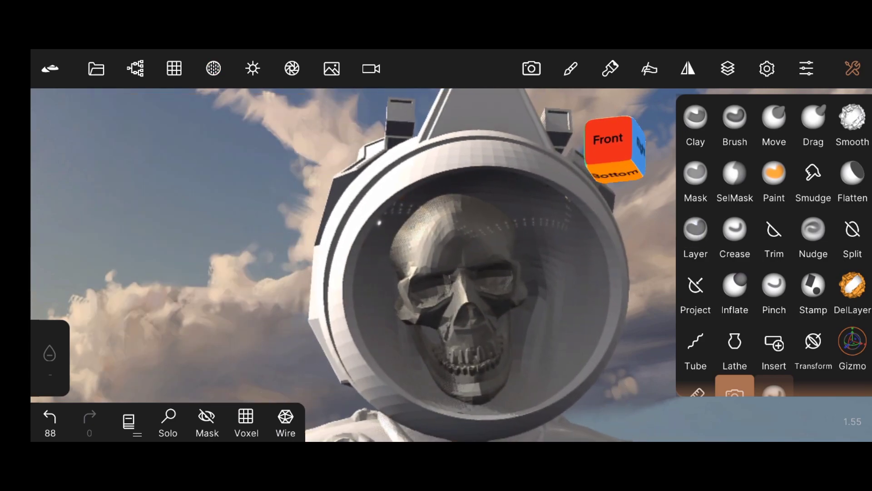
left_click(135, 68)
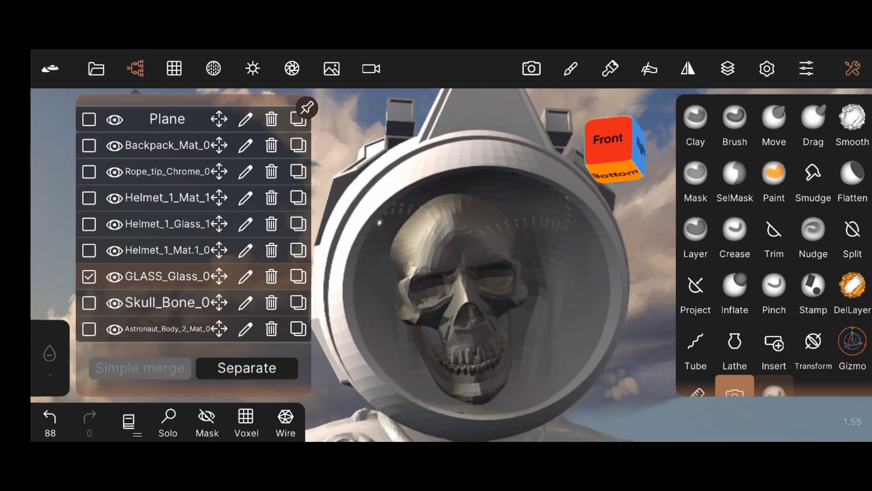
- Isolate Skull_Bone_0 and turn on smooth shading in its material
left_click(168, 302)
left_click(168, 416)
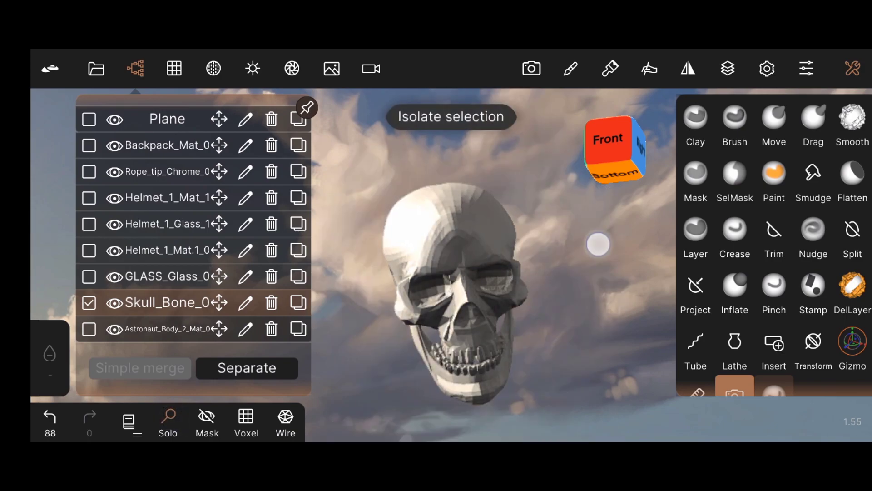
left_click_drag(597, 244, 627, 227)
left_click(253, 68)
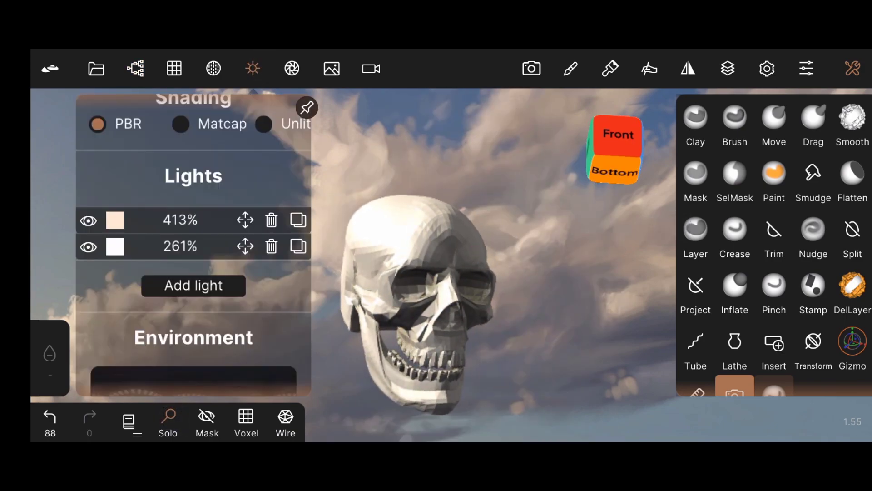
left_click(213, 68)
left_click_drag(183, 333, 125, 115)
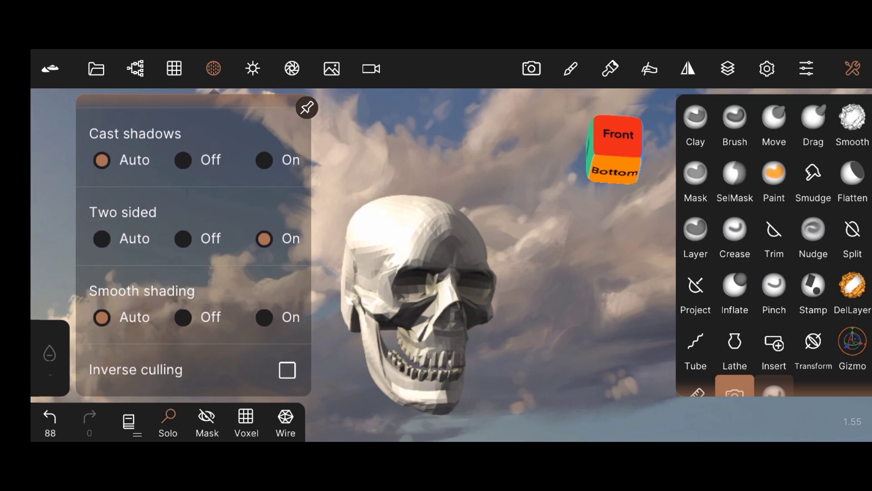
left_click(267, 318)
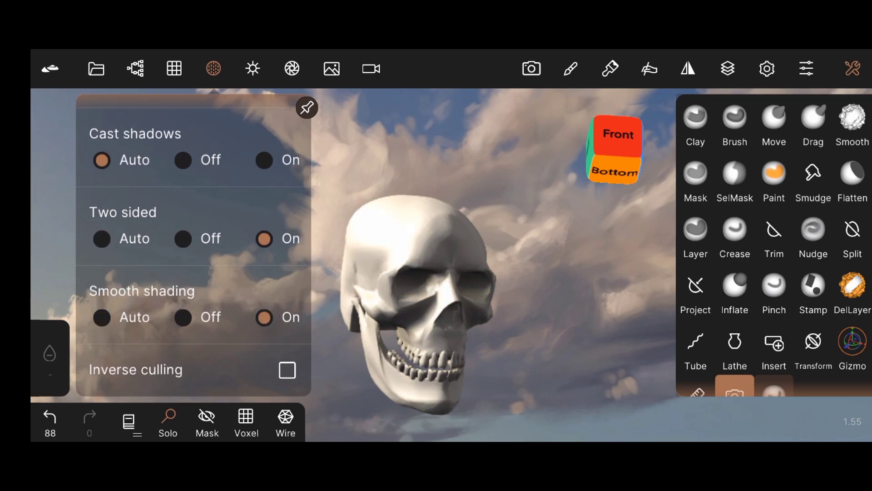
- Paint the whole skull with the white material preset and show the helmet again
left_click(611, 68)
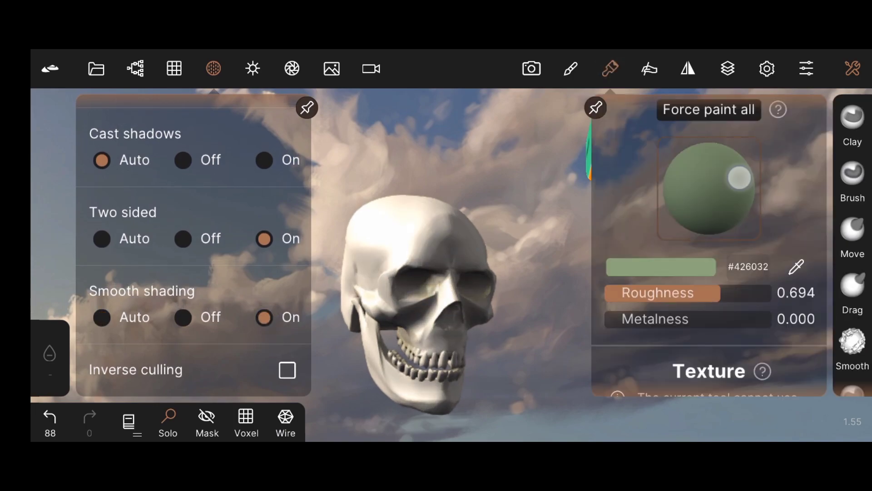
left_click(708, 189)
left_click(750, 274)
left_click(709, 110)
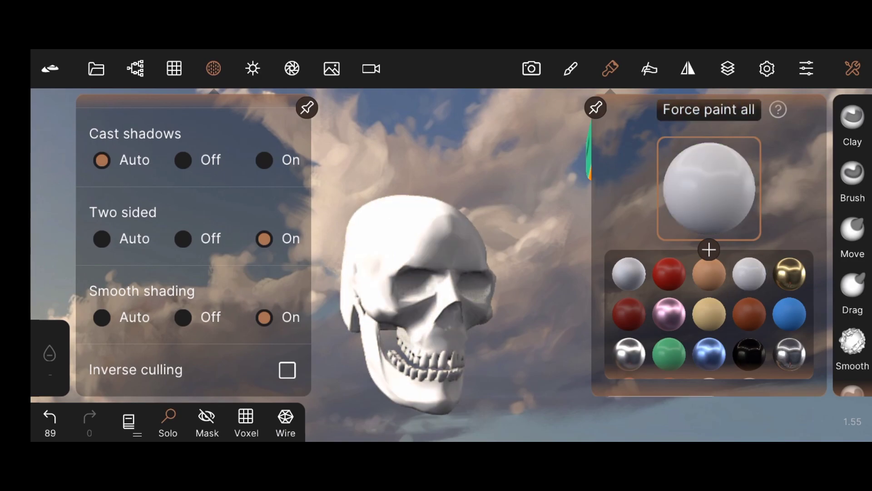
left_click(534, 237)
left_click(167, 422)
- Reframe the helmet, recheck the isolated skull's material, then show the full astronaut
scroll(384, 259, "up", 2)
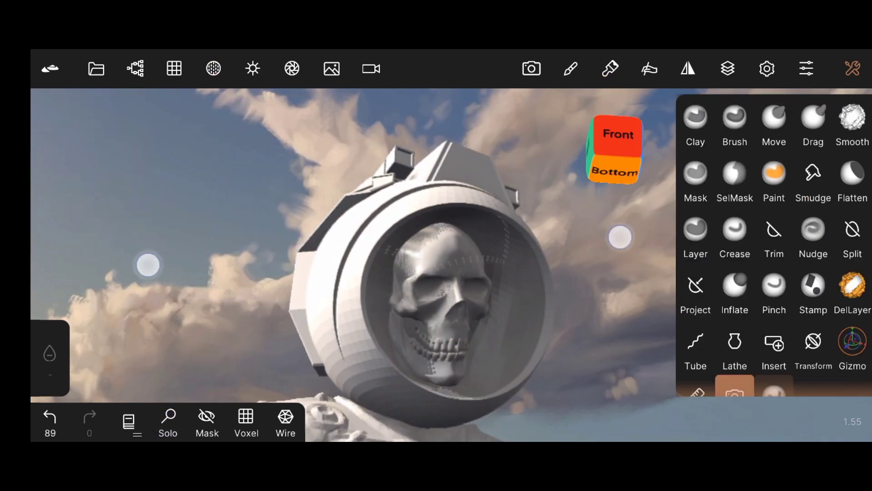
left_click_drag(148, 264, 246, 302)
left_click_drag(586, 237, 605, 286)
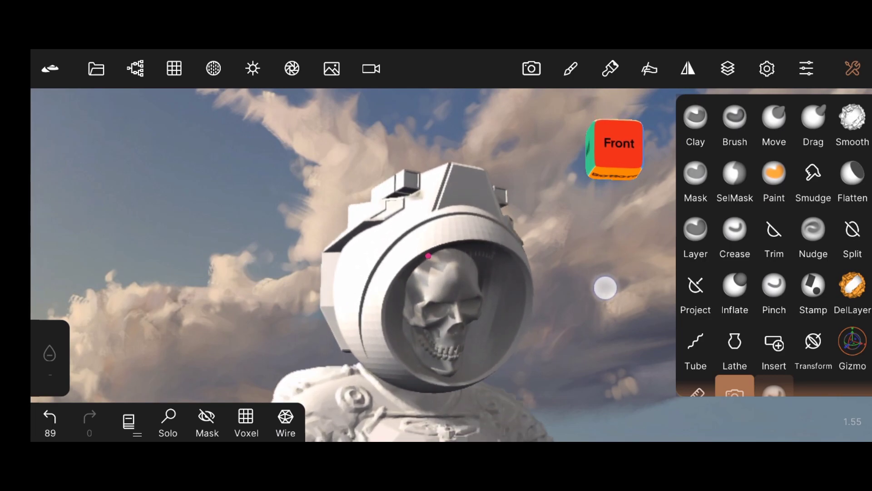
left_click(158, 424)
left_click(214, 68)
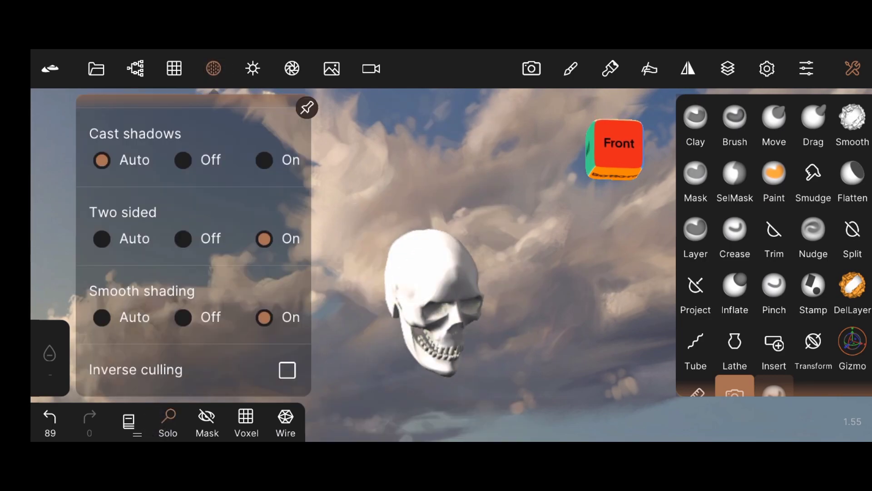
scroll(150, 286, "up", 5)
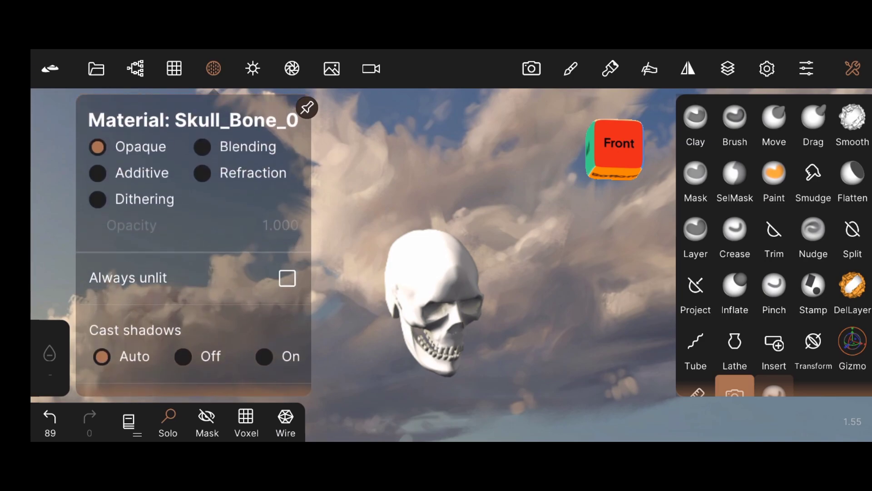
left_click(610, 233)
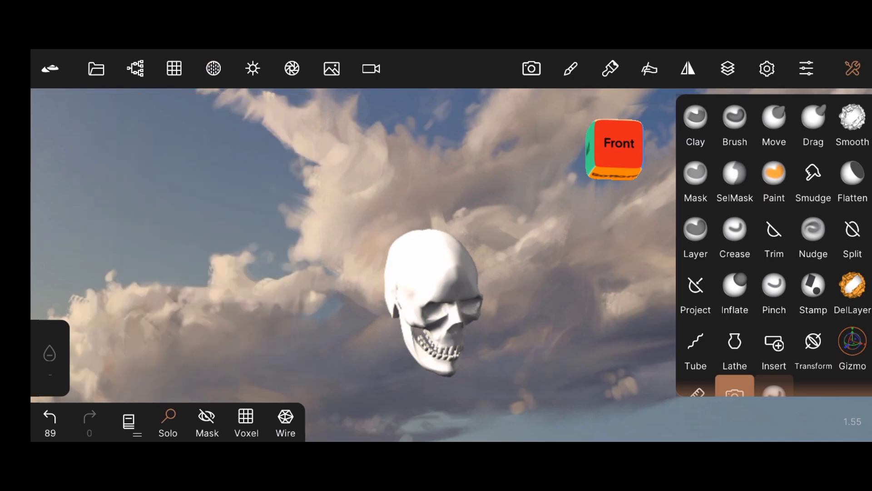
left_click(168, 424)
- Subdivide the helmet mesh once and review the astronaut body's material settings
left_click(214, 68)
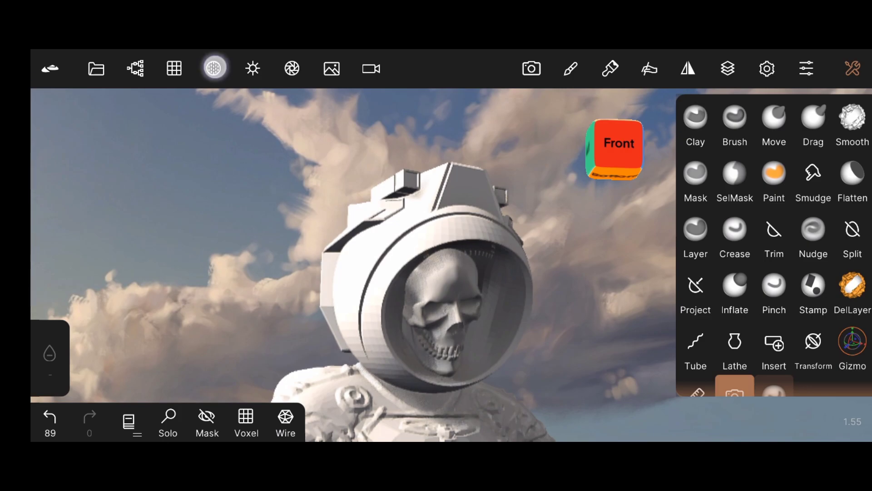
left_click(175, 67)
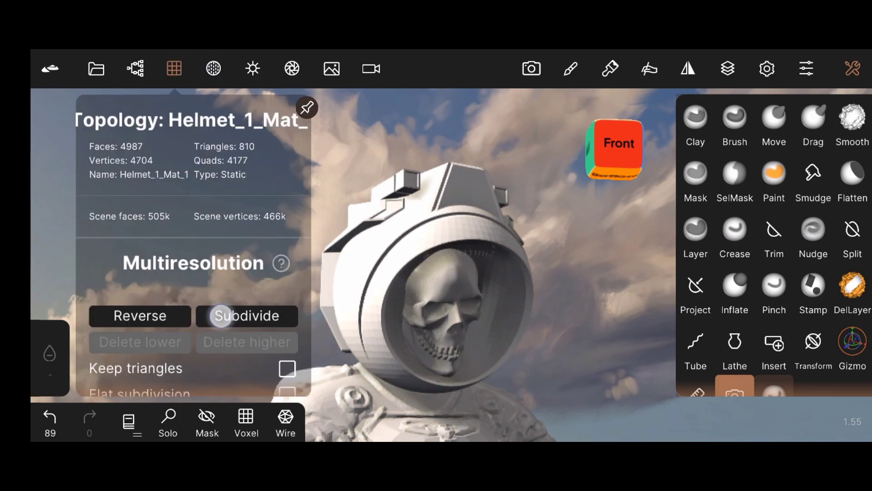
left_click(220, 315)
scroll(394, 293, "down", 3)
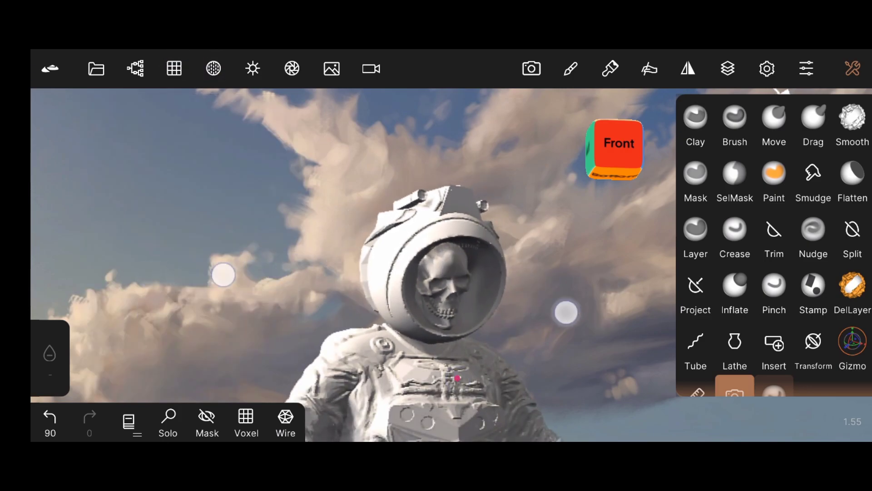
scroll(394, 294, "down", 2)
left_click(213, 68)
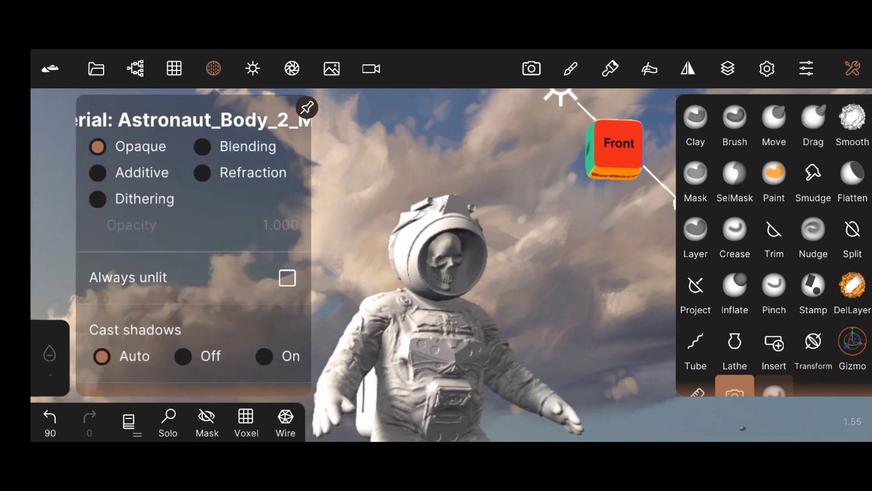
scroll(194, 245, "down", 5)
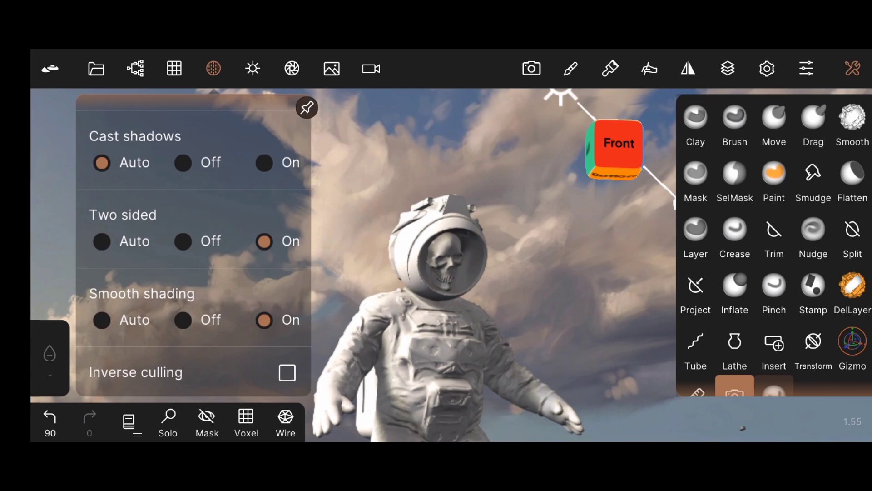
left_click(597, 256)
- Force-paint the whole astronaut with the white material, switched to a matte finish
left_click(611, 68)
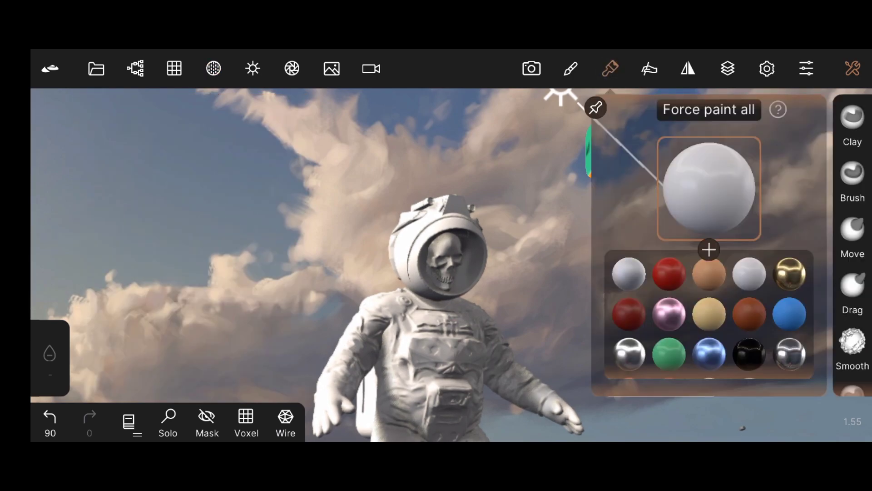
left_click(708, 110)
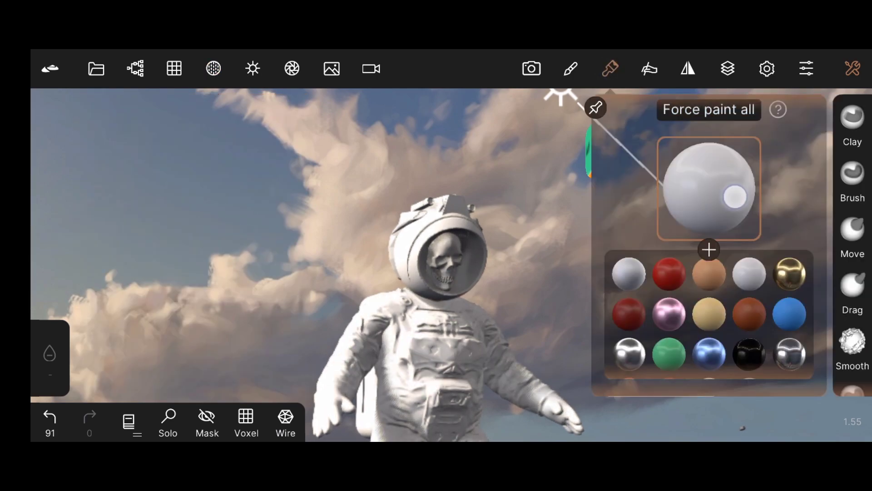
left_click(735, 196)
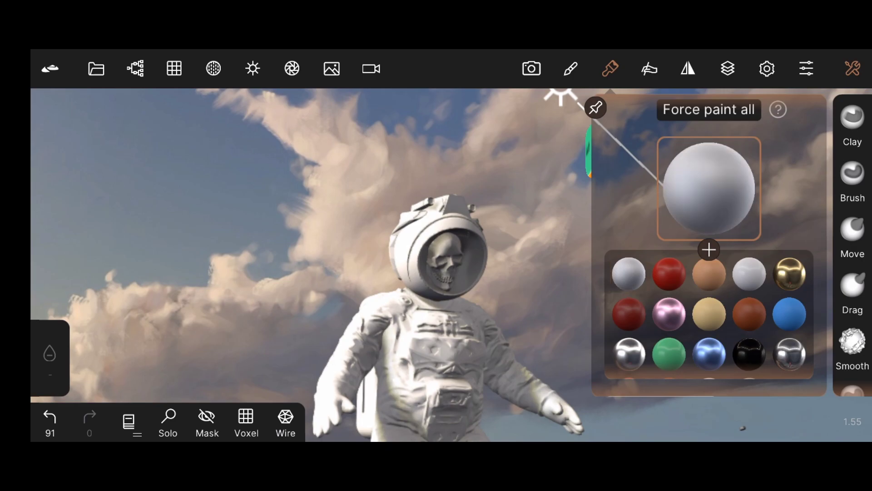
left_click(709, 109)
left_click(853, 67)
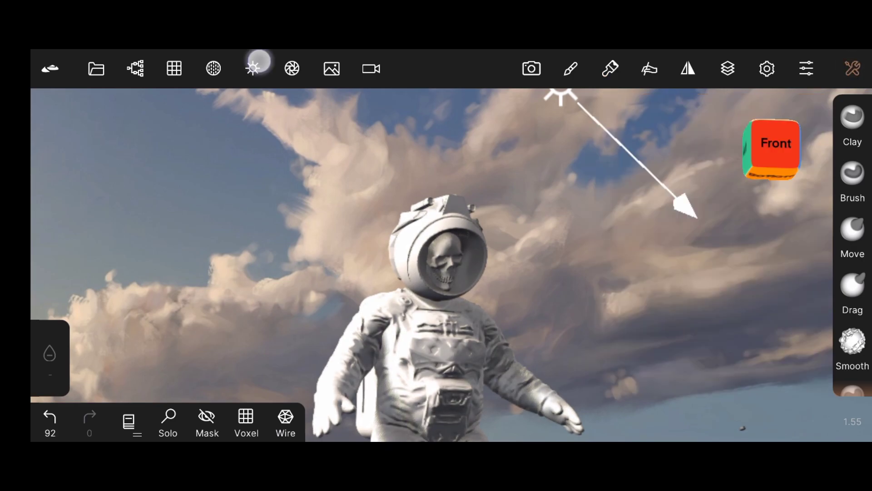
- Raise the post-process Ambient Occlusion Size to 3.2
left_click(257, 64)
left_click_drag(130, 340, 134, 191)
left_click(214, 68)
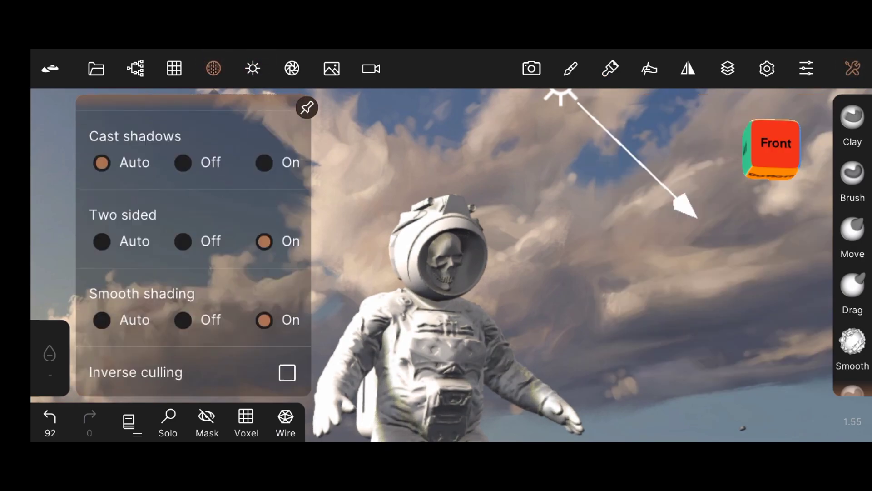
left_click_drag(181, 136, 181, 281)
left_click(292, 69)
left_click_drag(126, 335, 123, 137)
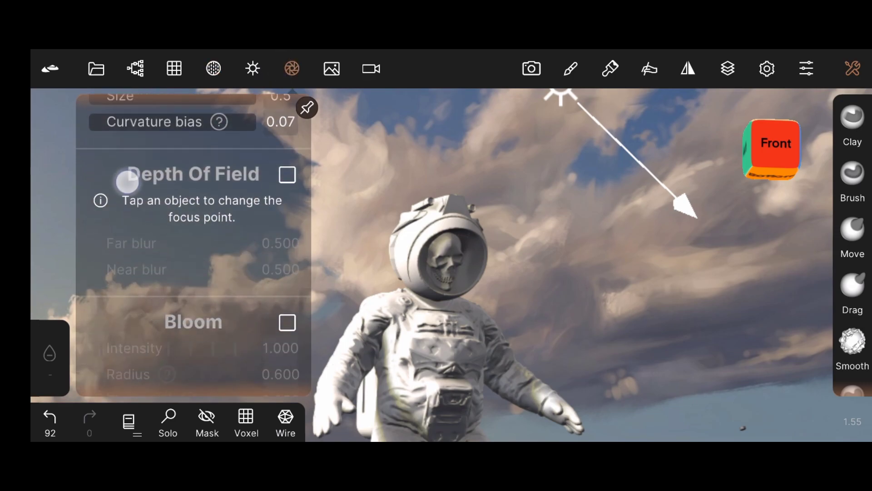
left_click_drag(119, 318, 117, 162)
mouse_move(122, 205)
left_mouse_down()
mouse_move(154, 311)
mouse_move(160, 391)
left_mouse_up()
left_click(101, 297)
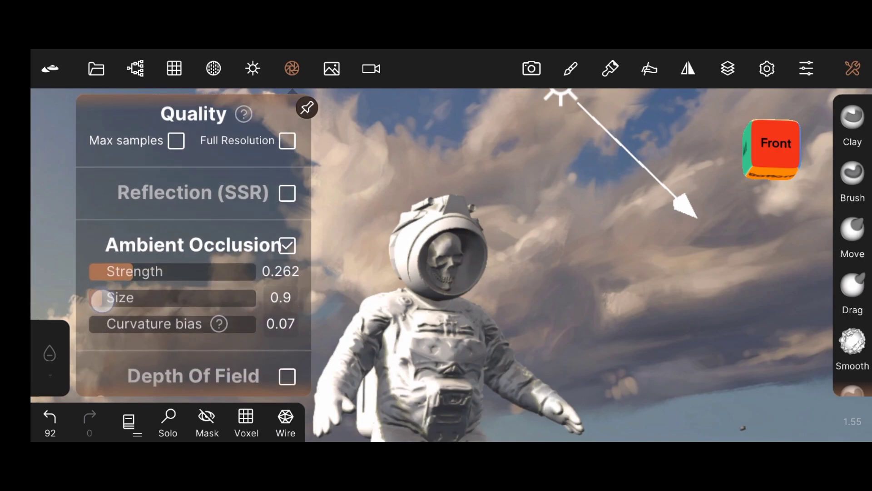
left_click_drag(148, 302, 166, 303)
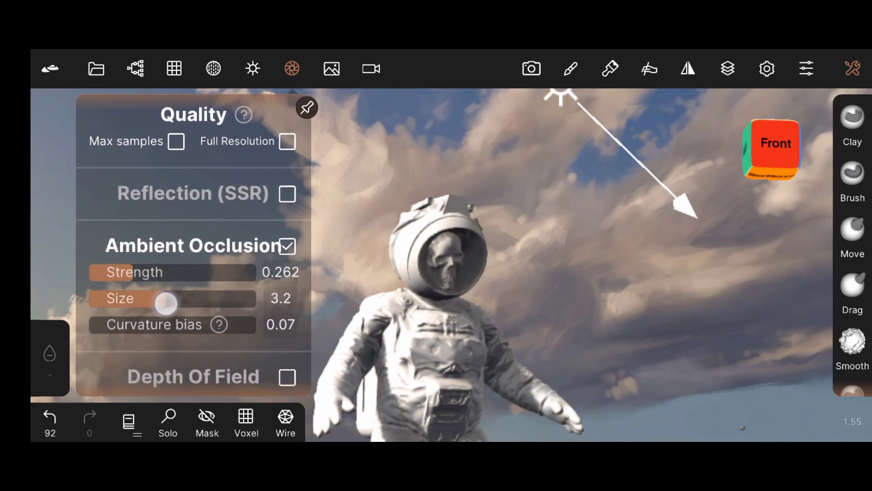
- Jump the camera to the saved View 0 framing on the grassy hill
left_click(677, 263)
scroll(406, 296, "down", 3)
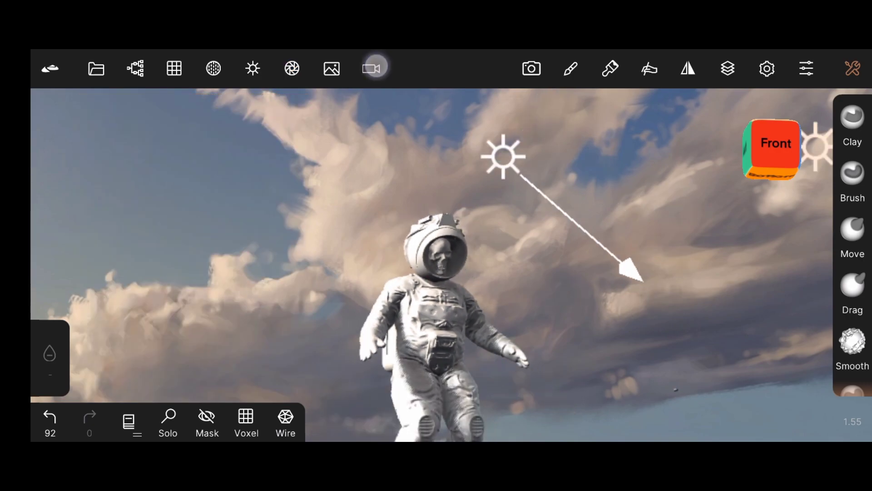
left_click(371, 69)
left_click(236, 151)
- Return to saved View 0 and orbit slightly around the astronaut
left_click(702, 246)
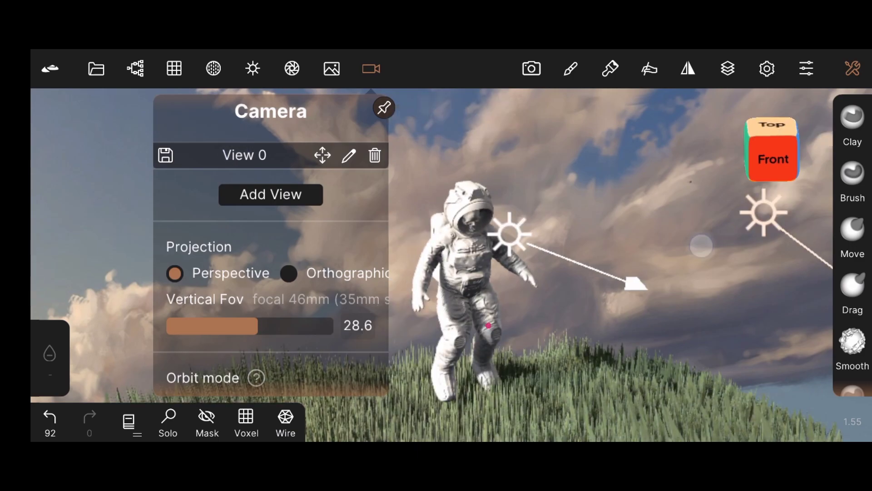
left_click(371, 69)
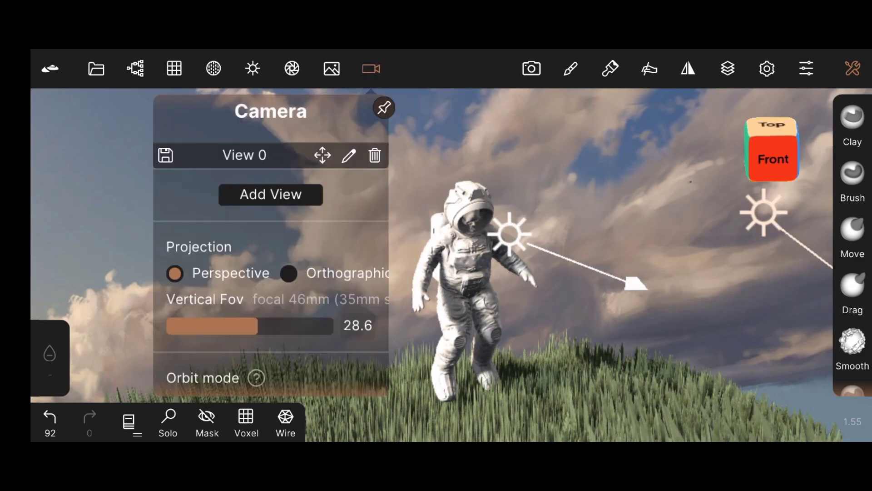
left_click(245, 154)
mouse_move(709, 220)
left_mouse_down()
mouse_move(706, 200)
mouse_move(744, 212)
mouse_move(744, 219)
left_mouse_up()
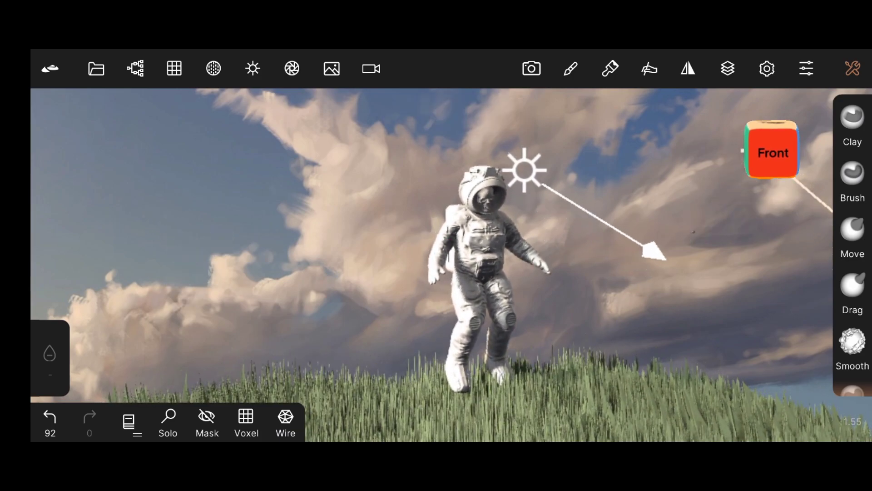
left_click_drag(696, 282, 771, 278)
left_click(371, 68)
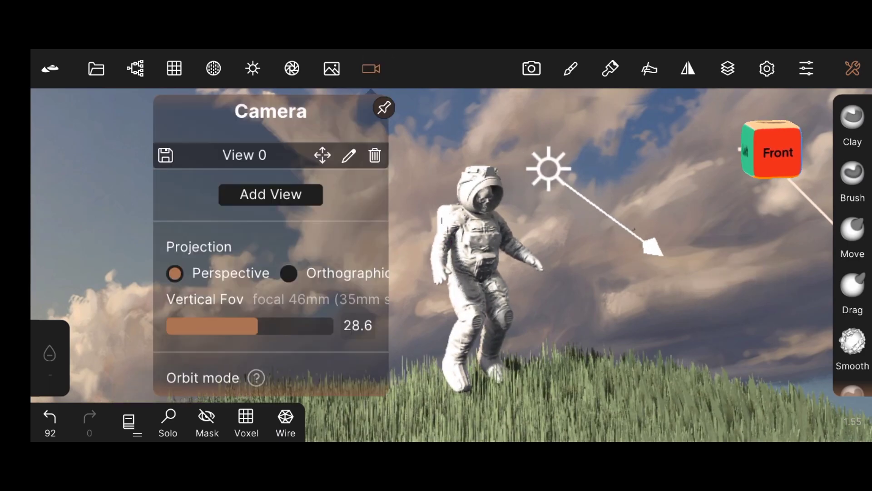
left_click(244, 155)
mouse_move(721, 245)
left_mouse_down()
mouse_move(723, 237)
mouse_move(702, 240)
mouse_move(733, 250)
mouse_move(723, 243)
left_mouse_up()
- Shift the background sky image so mountains appear along the horizon
left_click(327, 63)
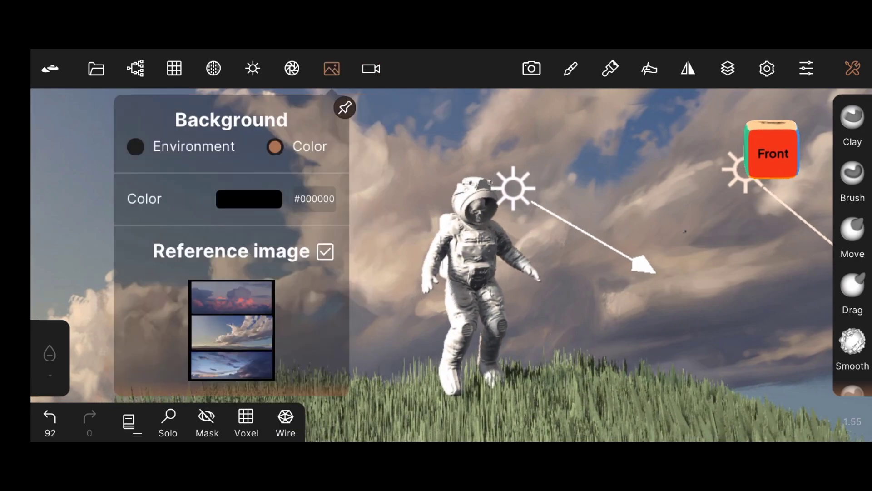
left_click_drag(145, 241, 126, 140)
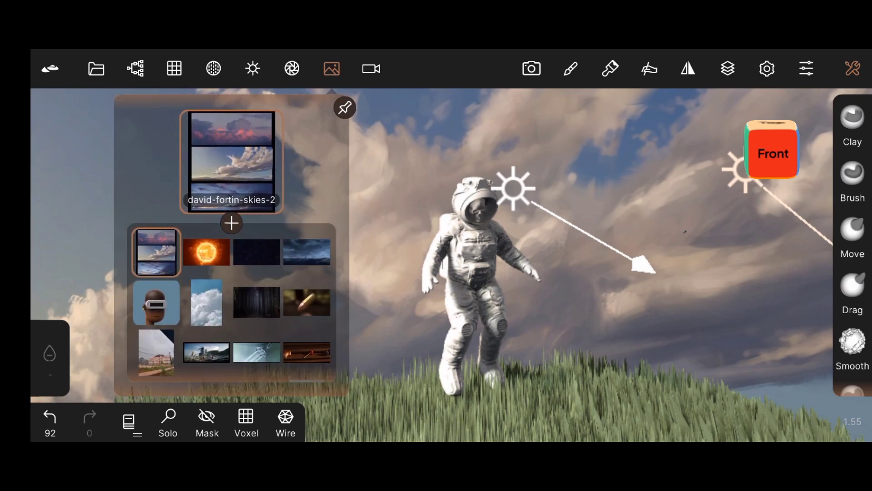
left_click(178, 240)
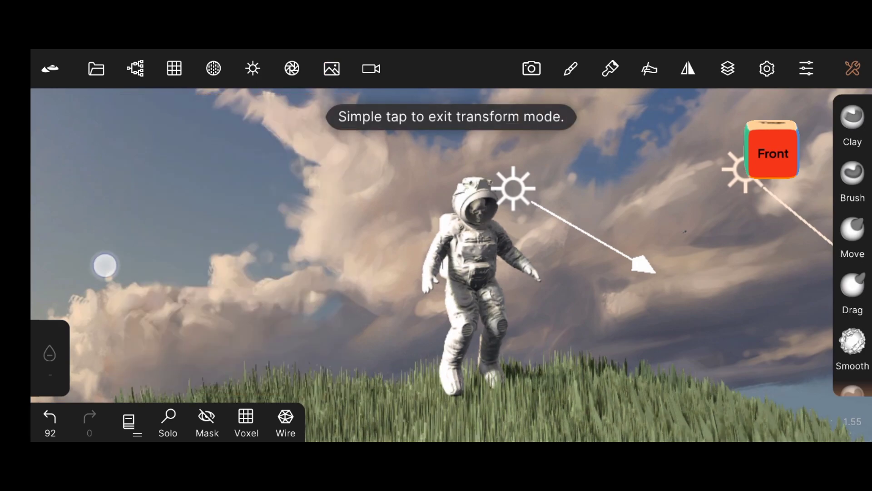
mouse_move(105, 265)
left_mouse_down()
mouse_move(191, 247)
mouse_move(288, 302)
mouse_move(214, 306)
mouse_move(288, 294)
mouse_move(168, 277)
mouse_move(255, 261)
mouse_move(191, 257)
mouse_move(171, 238)
mouse_move(177, 232)
mouse_move(169, 243)
mouse_move(171, 226)
mouse_move(170, 237)
left_mouse_up()
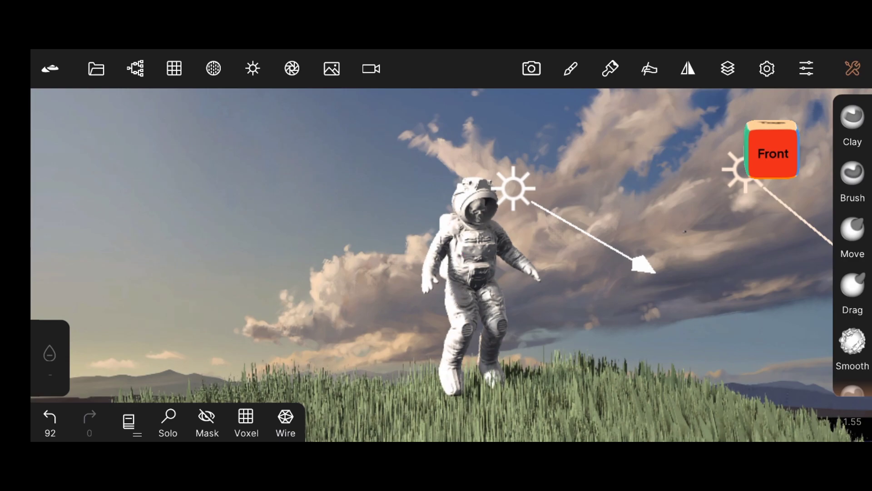
- Enable ACES tone mapping with exposure 0.81
left_click(292, 69)
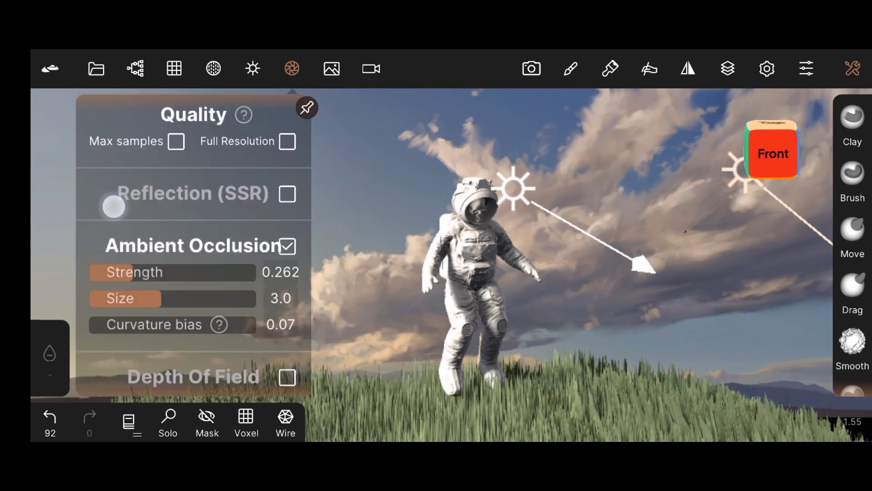
left_click_drag(113, 207, 84, 82)
left_click_drag(132, 223, 131, 117)
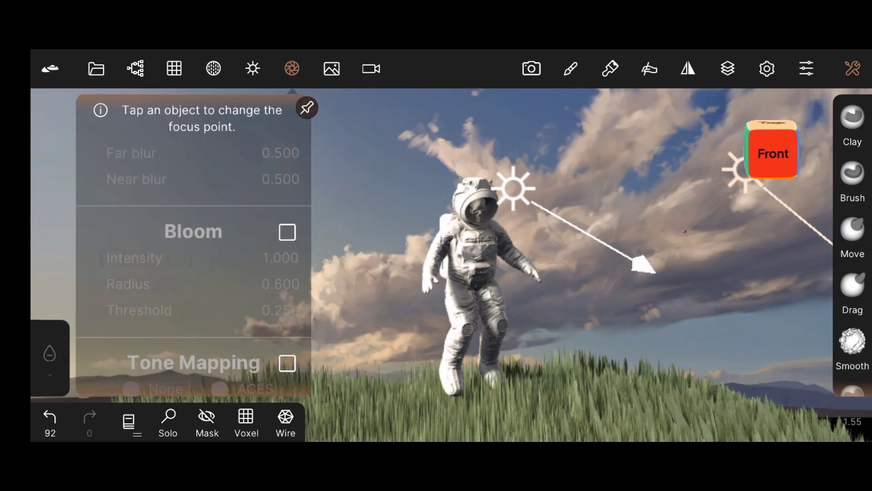
left_click_drag(149, 299, 124, 156)
left_click(288, 189)
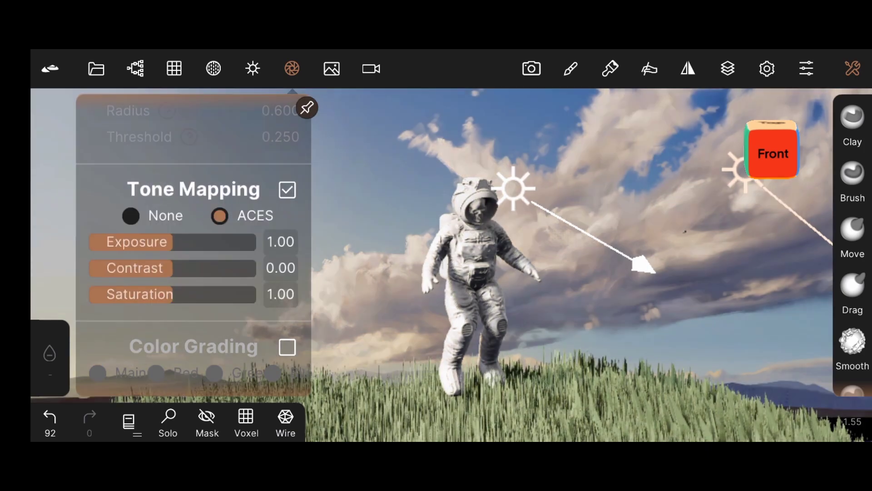
left_click_drag(172, 268, 157, 242)
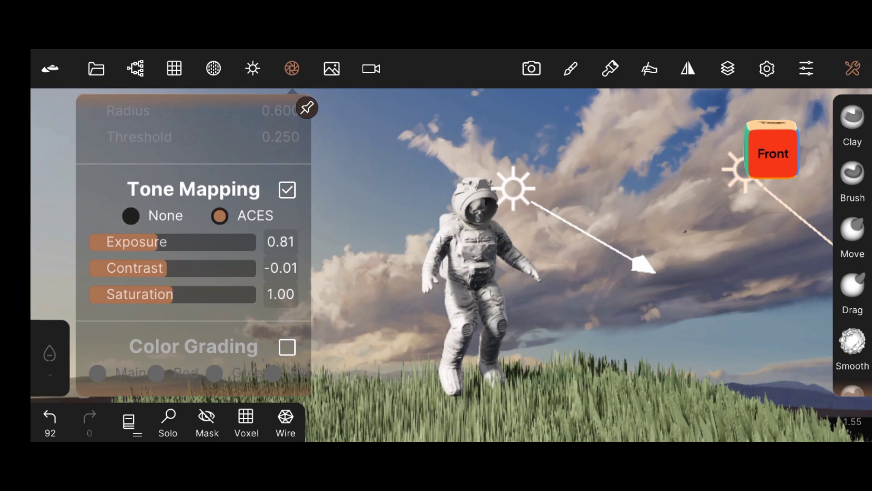
- Turn on bloom with threshold 3.154, radius 0.142 and intensity 1.42
left_click_drag(160, 225, 176, 335)
left_click(182, 259)
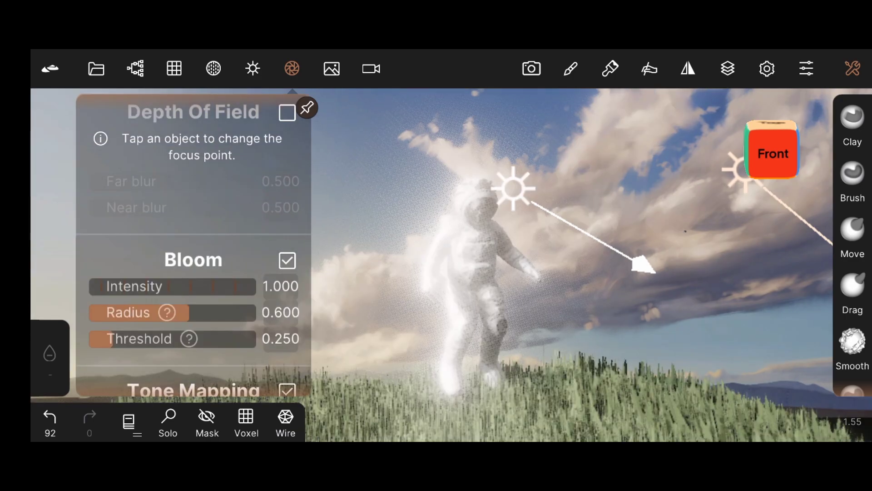
left_click_drag(107, 199, 97, 125)
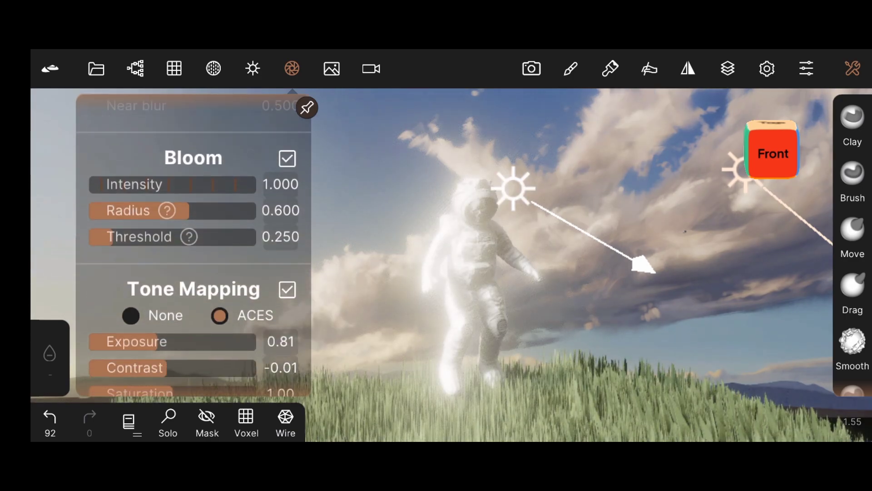
left_click_drag(128, 237, 248, 261)
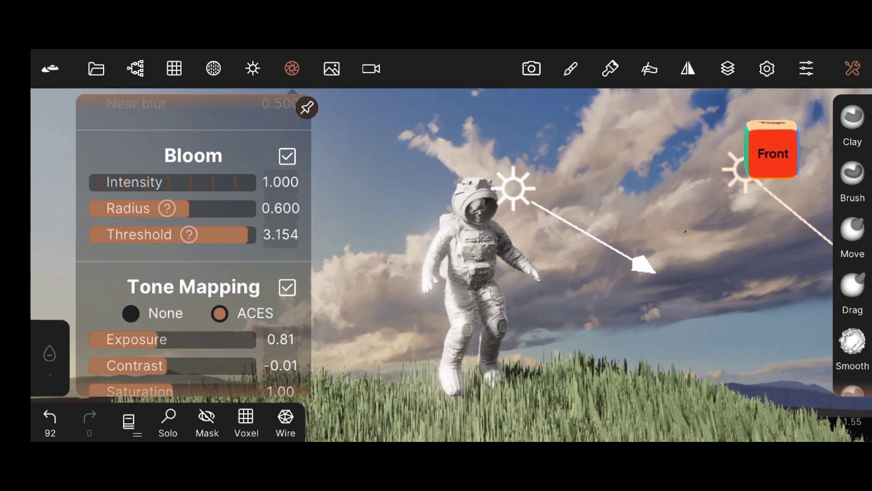
mouse_move(180, 211)
left_mouse_down()
mouse_move(113, 197)
mouse_move(163, 181)
left_mouse_up()
left_click_drag(128, 347, 105, 132)
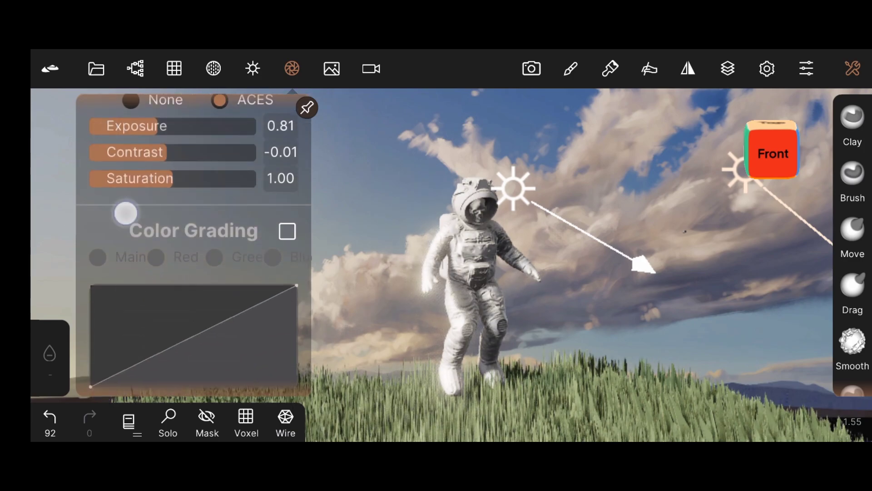
- Enable color grading and lift the Red channel curve to warm the scene
mouse_move(125, 213)
left_mouse_down()
mouse_move(113, 156)
mouse_move(118, 259)
left_mouse_up()
left_click(170, 147)
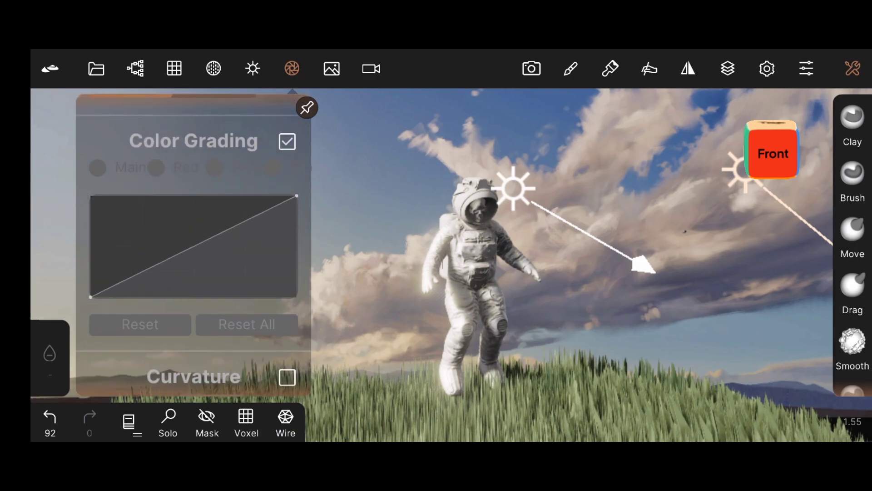
left_click(156, 168)
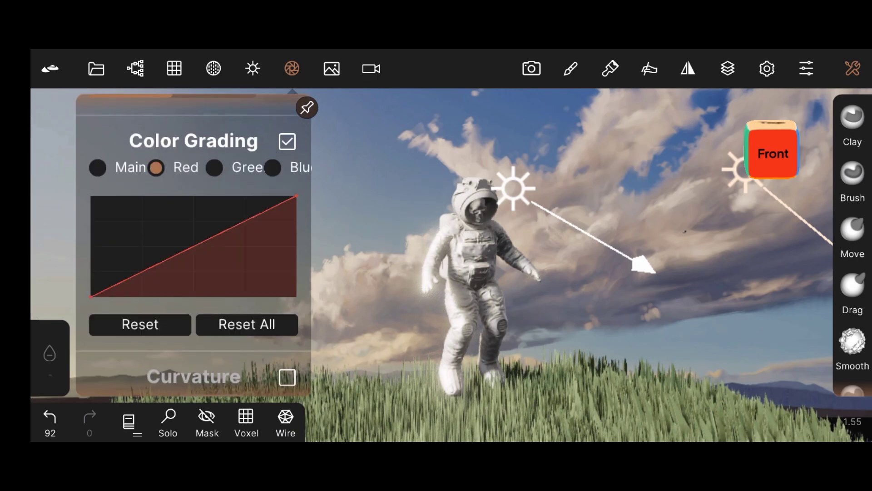
left_click_drag(162, 262, 162, 255)
left_click_drag(129, 208, 99, 121)
left_click(136, 248)
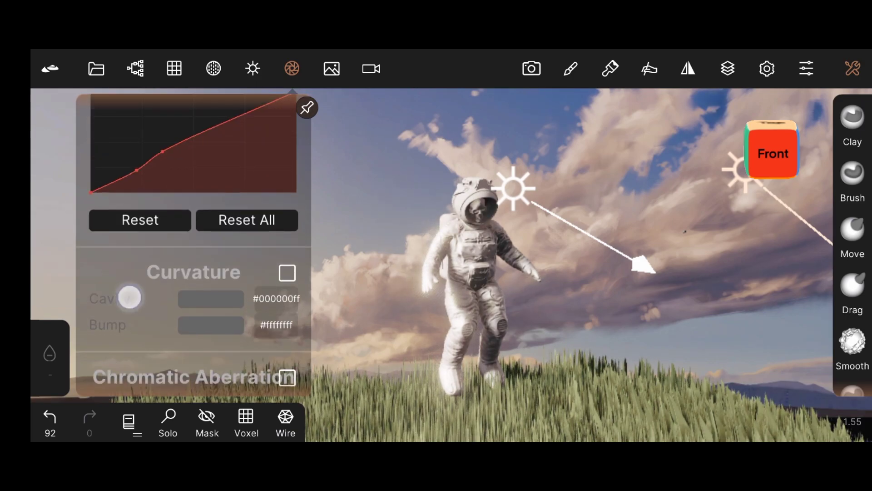
mouse_move(130, 297)
left_mouse_down()
mouse_move(123, 244)
mouse_move(163, 364)
left_mouse_up()
- Shape the Main curve into an S: black and white points inward, midpoint lowered
left_click(98, 144)
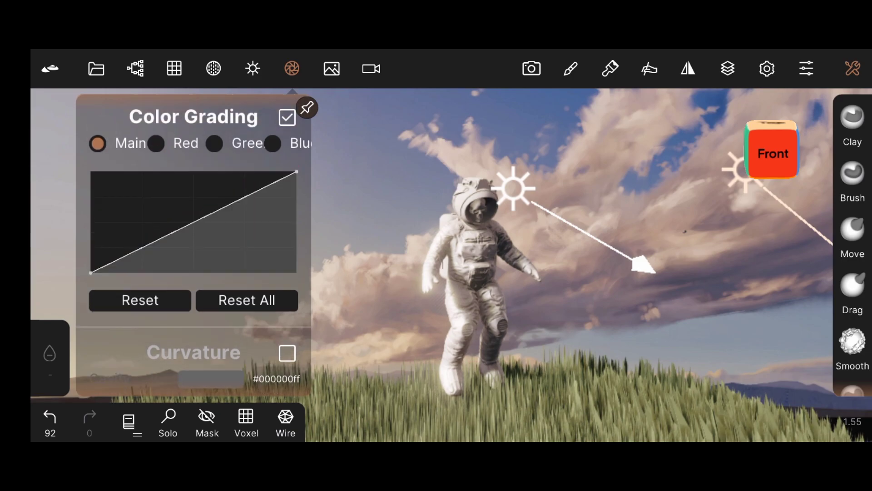
left_click_drag(91, 274, 98, 278)
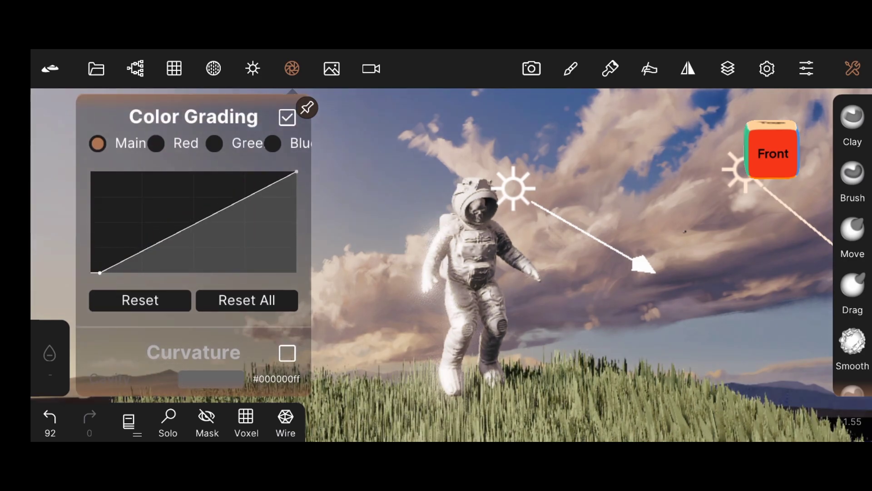
mouse_move(296, 172)
left_mouse_down()
mouse_move(278, 167)
mouse_move(276, 179)
left_mouse_up()
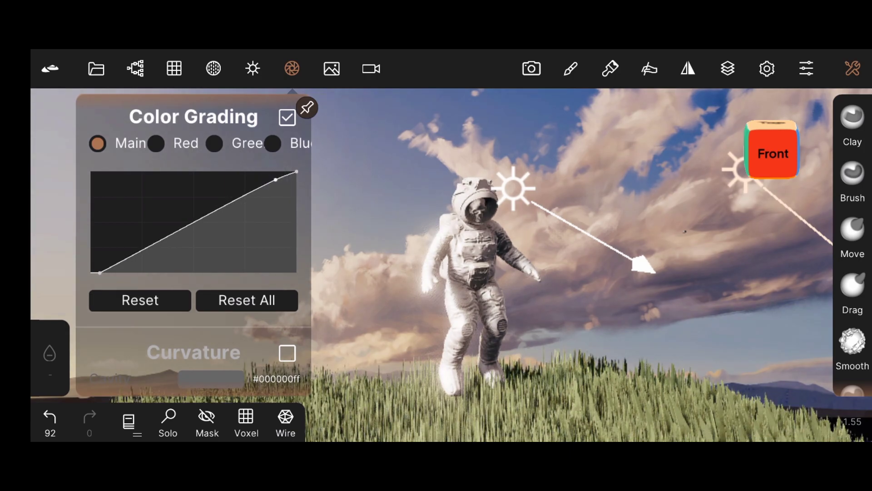
mouse_move(100, 273)
left_mouse_down()
mouse_move(114, 279)
mouse_move(107, 276)
left_mouse_up()
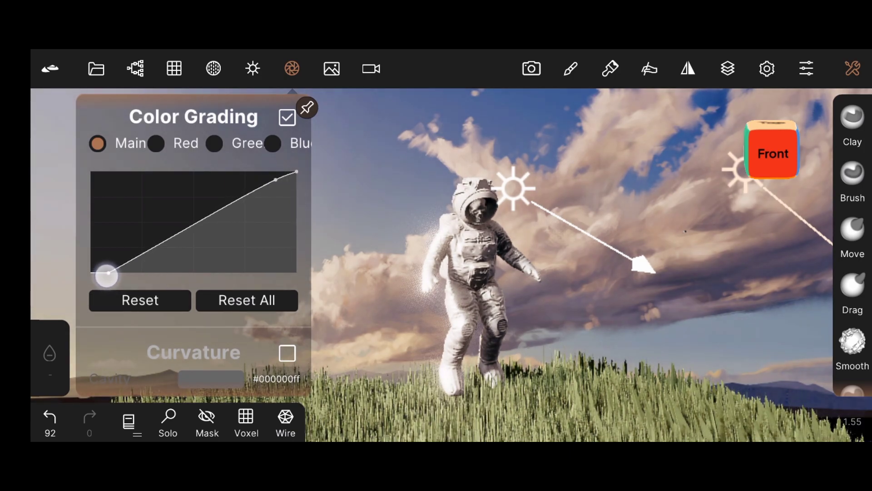
left_click_drag(275, 175, 273, 177)
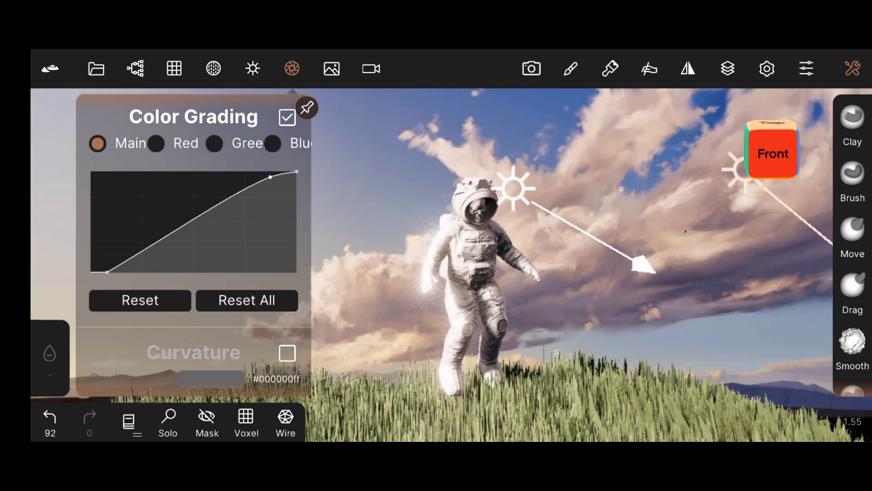
left_click(197, 219)
mouse_move(198, 219)
left_mouse_down()
mouse_move(202, 225)
mouse_move(186, 223)
left_mouse_up()
- Turn on chromatic aberration at a subtle strength of 0.134
left_click_drag(122, 313, 123, 218)
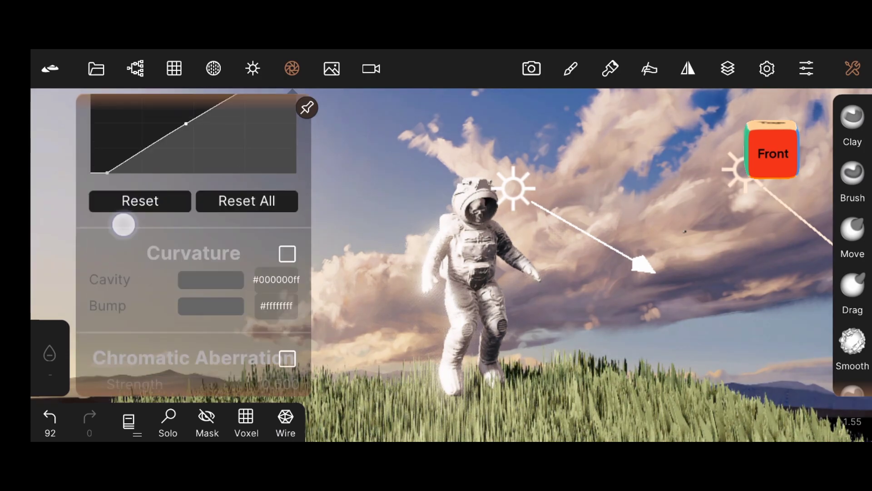
left_click(287, 244)
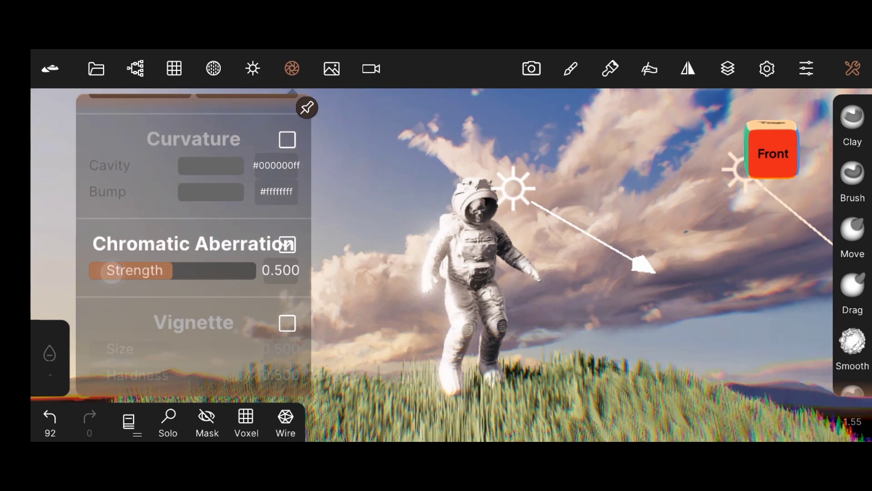
left_click(112, 273)
mouse_move(112, 273)
left_mouse_down()
mouse_move(195, 278)
mouse_move(73, 262)
mouse_move(89, 321)
mouse_move(79, 324)
left_mouse_up()
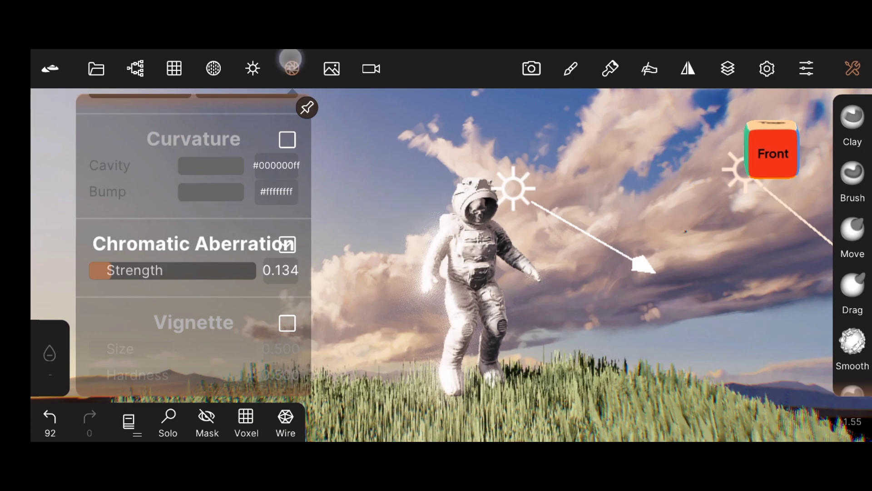
left_click(291, 63)
left_click(681, 187)
- Hide the light icons in the viewport display settings
left_click(767, 69)
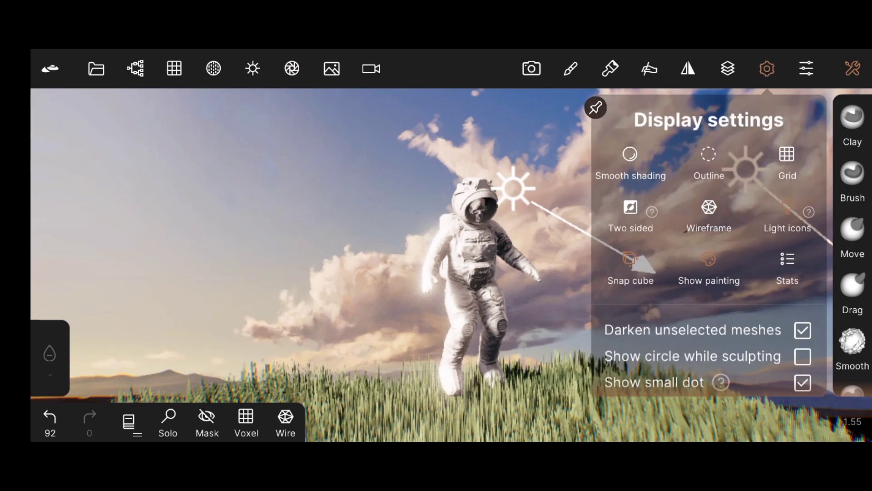
left_click(788, 209)
left_click(853, 69)
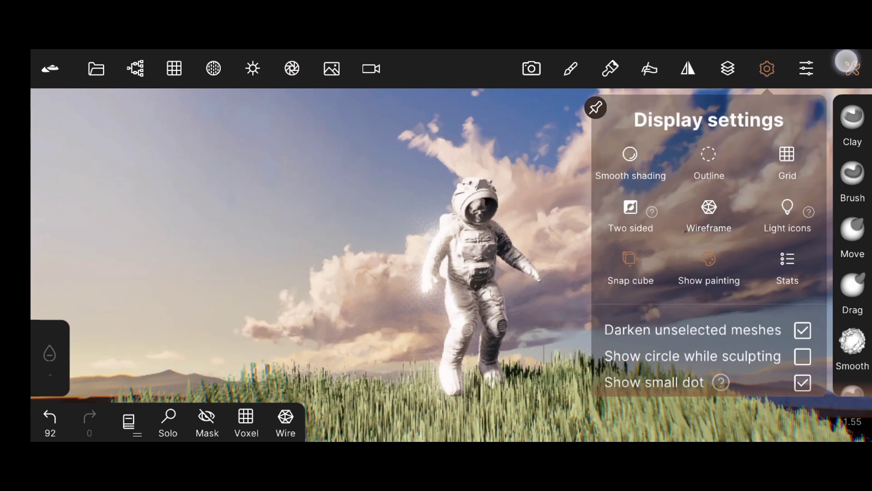
left_click(852, 69)
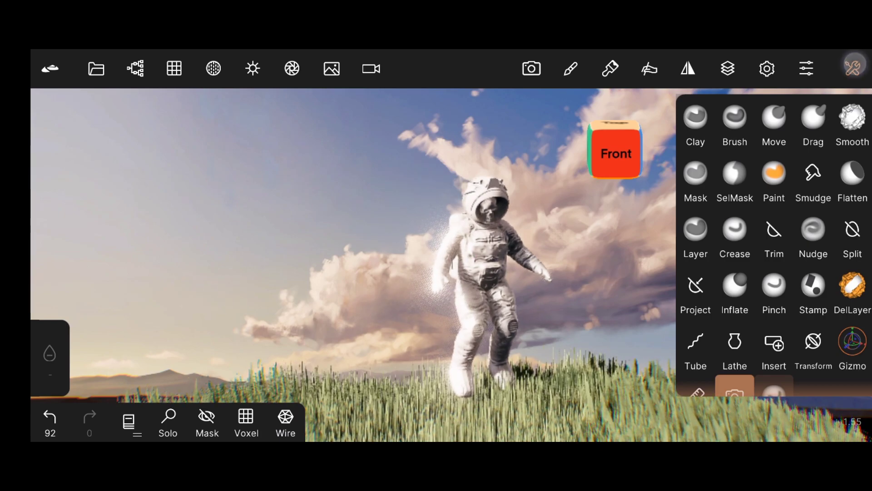
- Enable depth of field with near blur 0 and far blur 0.188
left_click(293, 69)
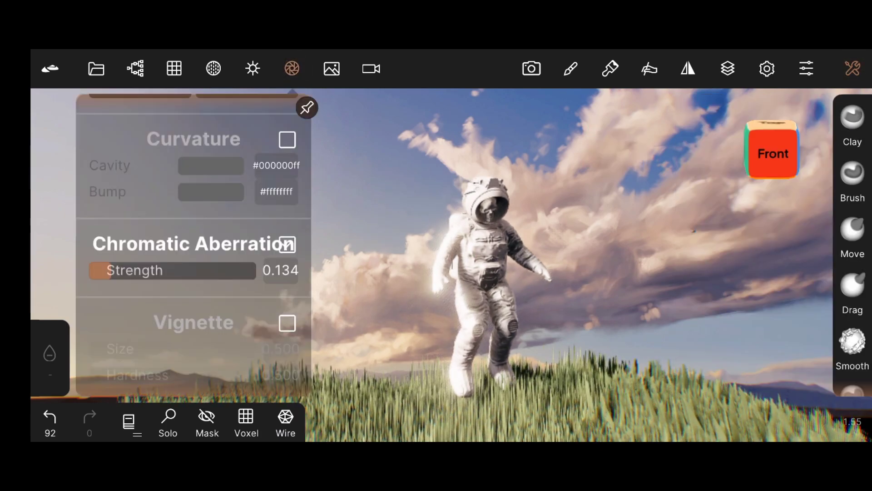
left_click_drag(123, 186, 123, 291)
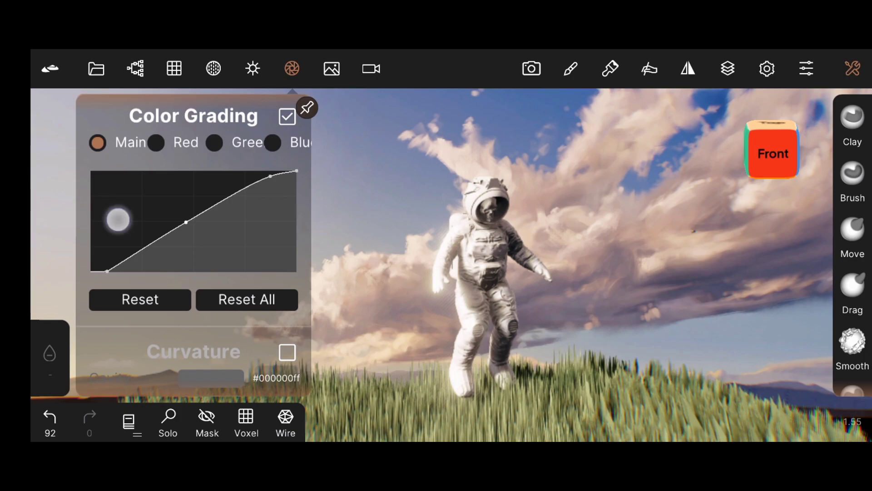
left_click_drag(116, 218, 116, 373)
left_click_drag(117, 138, 116, 356)
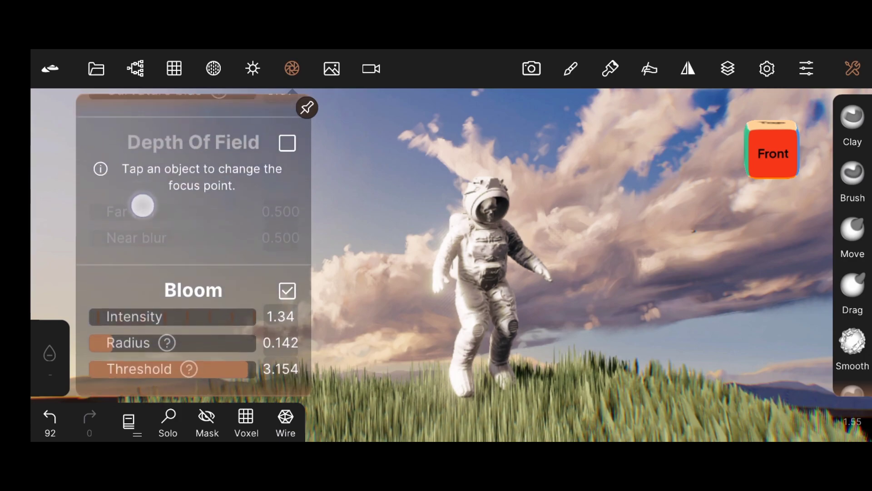
left_click_drag(142, 140, 143, 258)
left_click(287, 197)
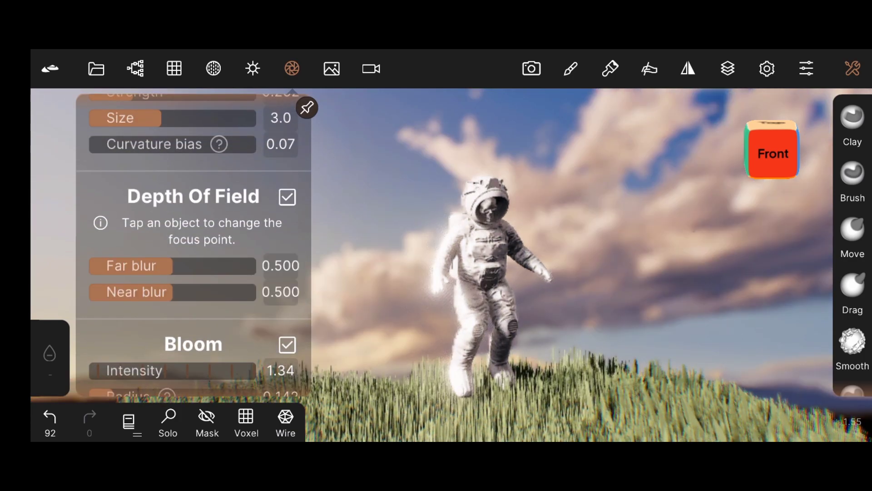
left_click(487, 270)
left_click(292, 68)
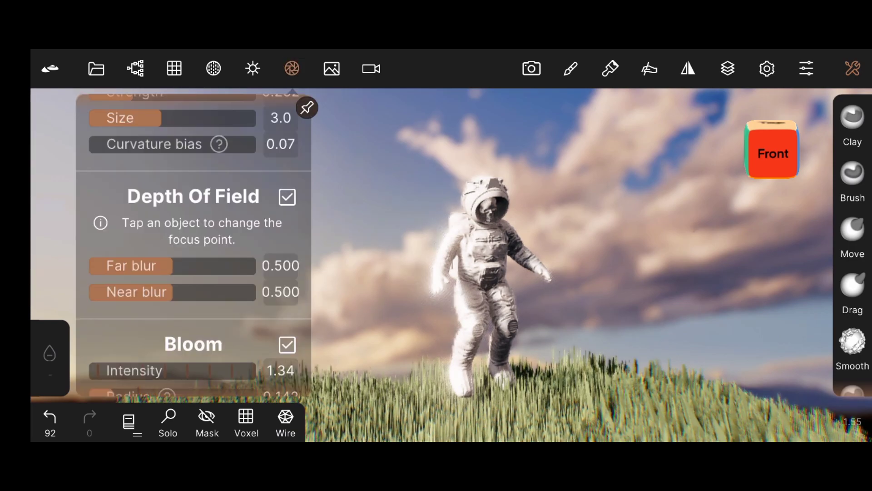
left_click_drag(119, 291, 43, 275)
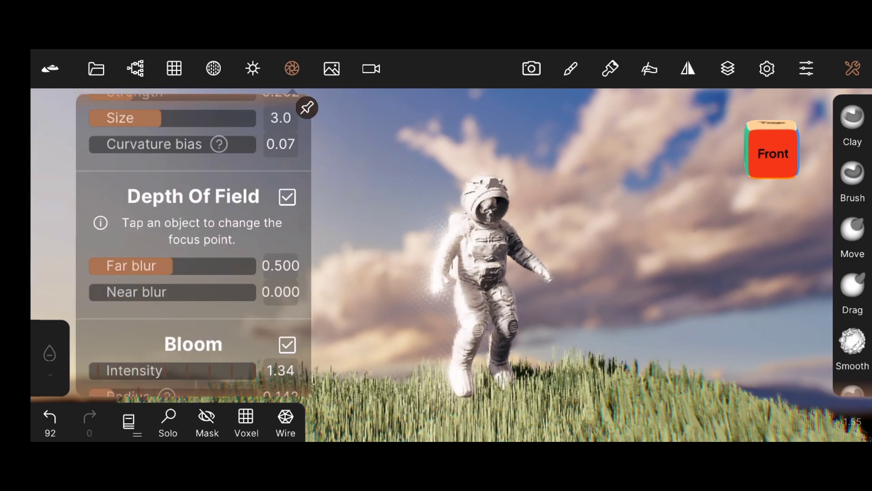
left_click_drag(173, 266, 114, 265)
- Check the scene list and nudge the camera to preview the finished astronaut scene
left_click(135, 68)
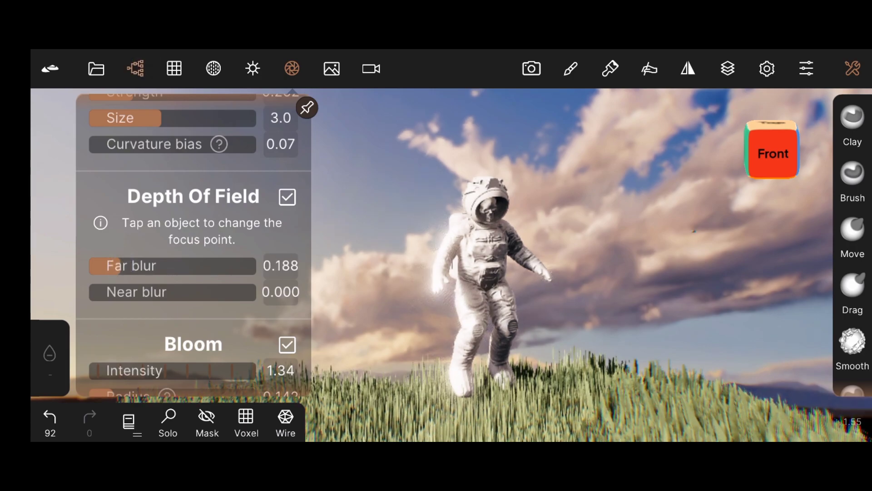
left_click(659, 213)
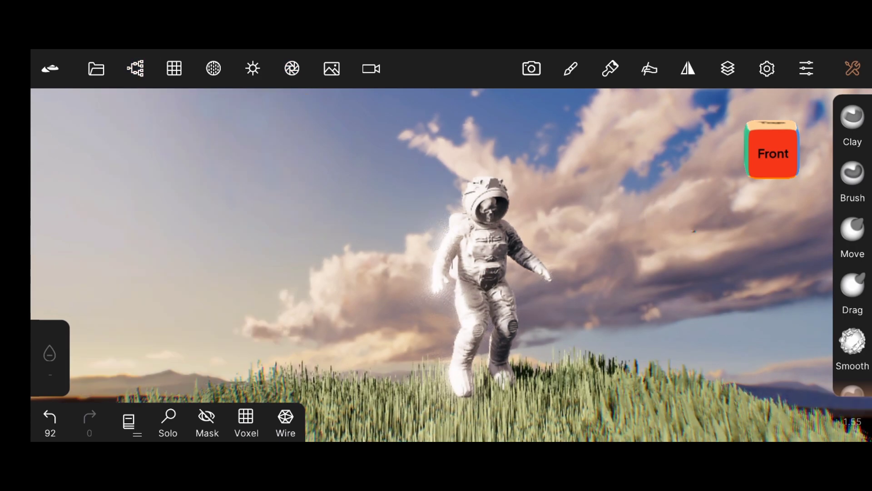
middle_click_drag(694, 231, 691, 226)
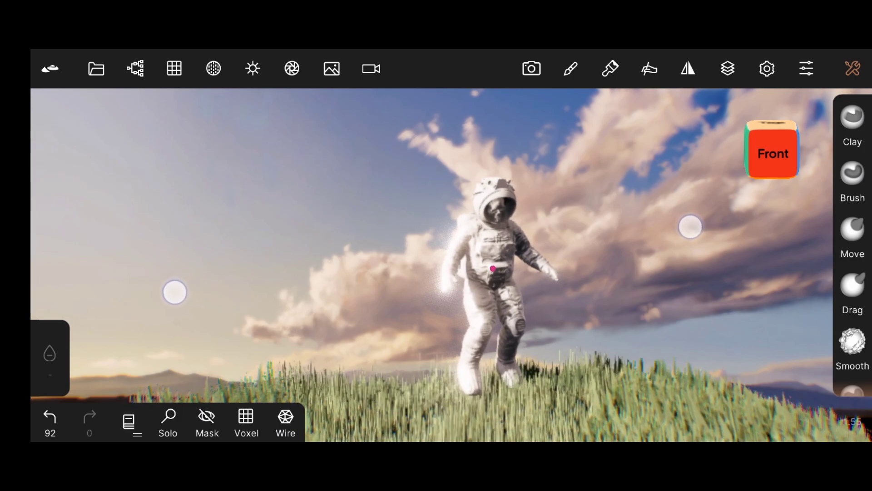
left_click(853, 67)
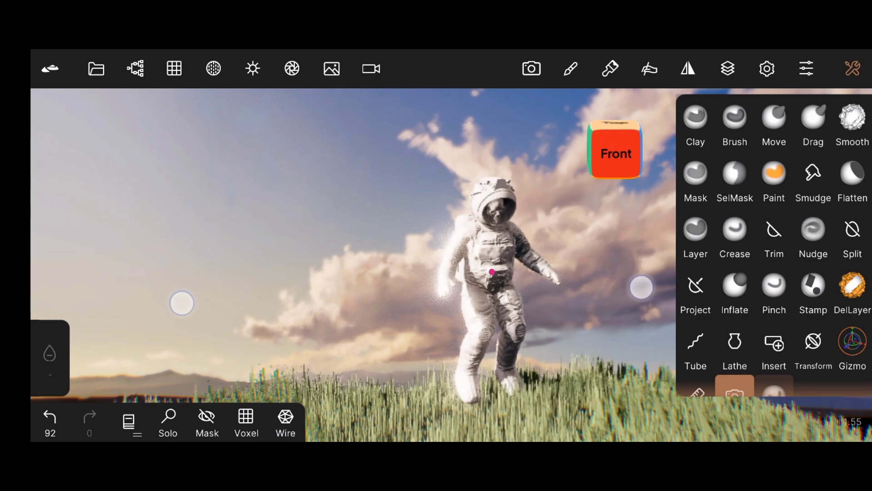
left_click(852, 67)
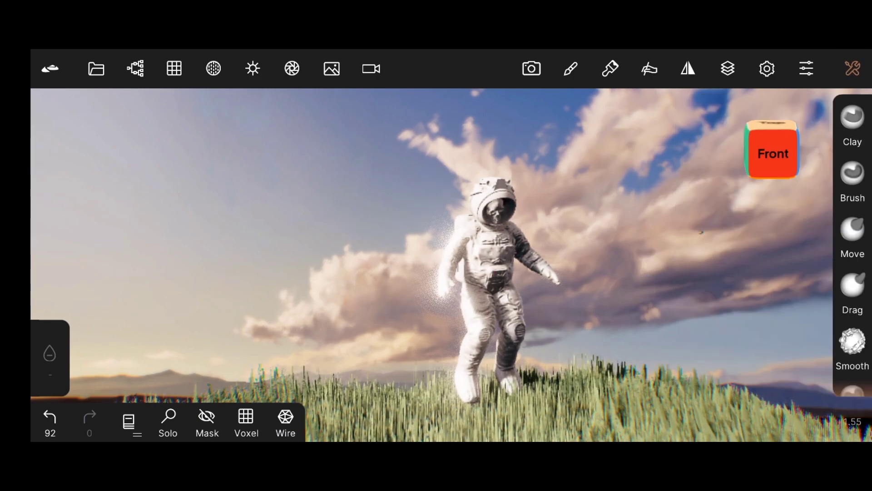
left_click_drag(626, 367, 654, 366)
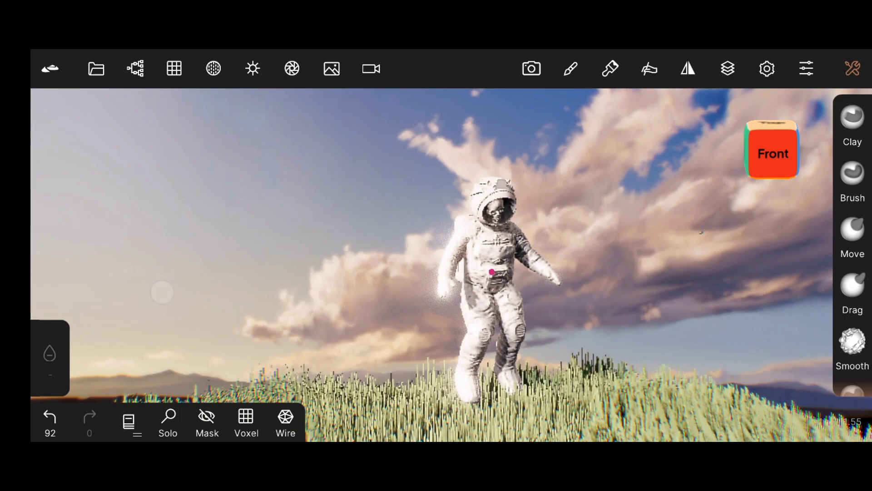
left_click_drag(635, 364, 636, 365)
- Drop the tone-mapping exposure to 0.68, then bring up the Nomad main menu
left_click(292, 68)
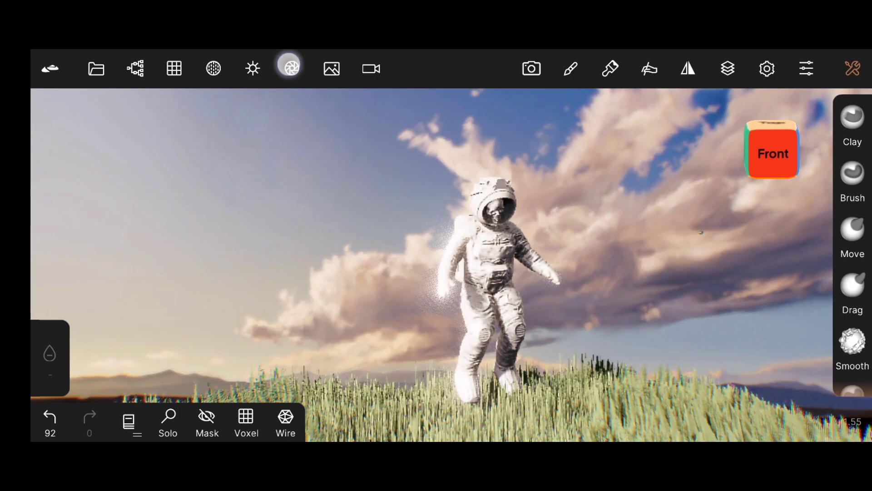
mouse_move(131, 236)
left_mouse_down()
mouse_move(132, 286)
mouse_move(132, 100)
left_mouse_up()
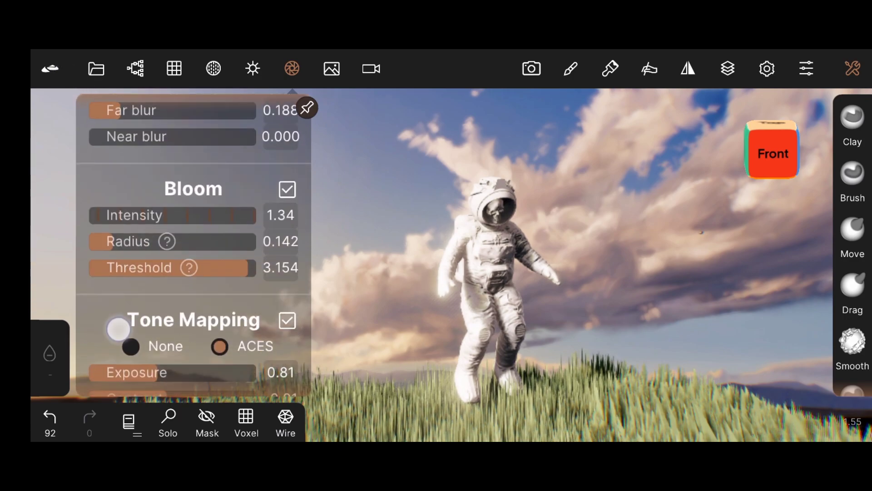
left_click_drag(116, 325, 111, 191)
left_click_drag(156, 236, 146, 234)
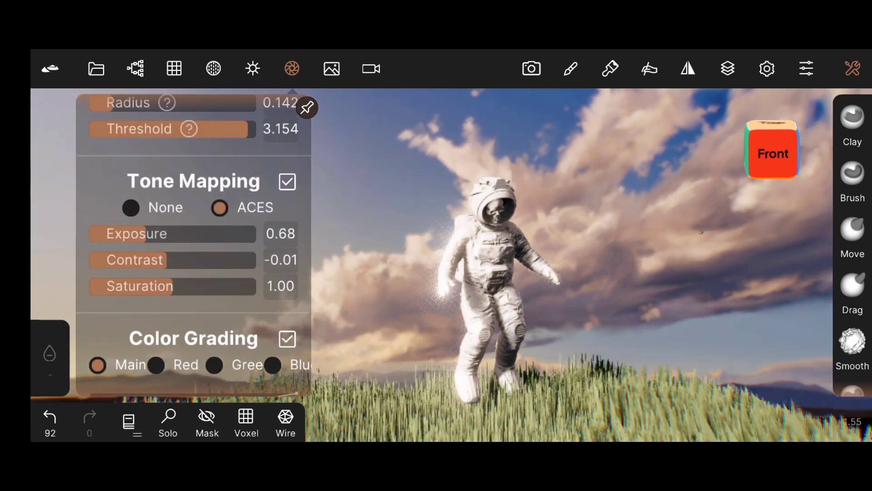
left_click(291, 66)
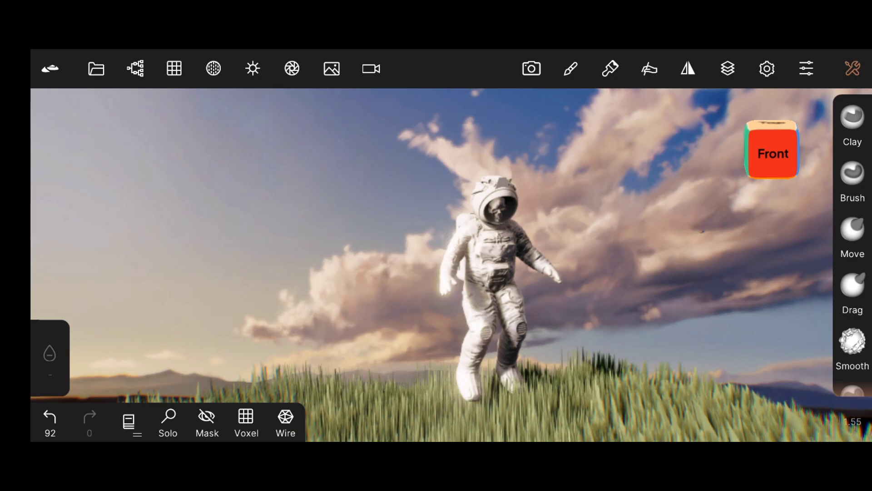
left_click(50, 69)
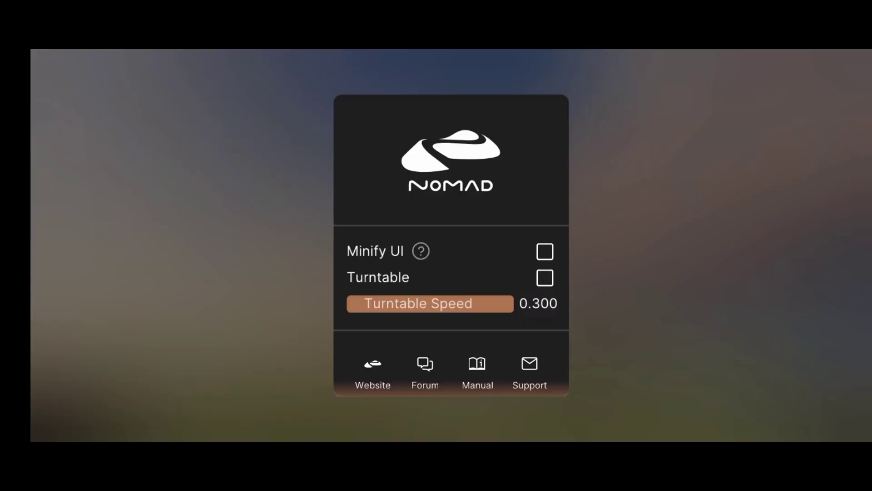